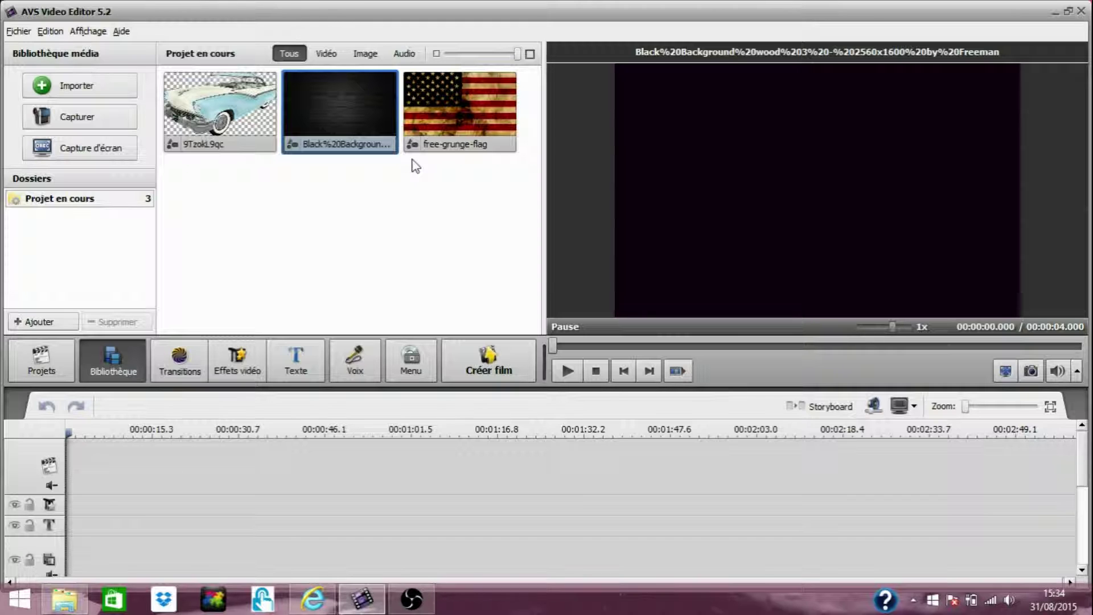
- Place the black wood background image at the start of the main video track and extend it to about 17.7 s
click(253, 132)
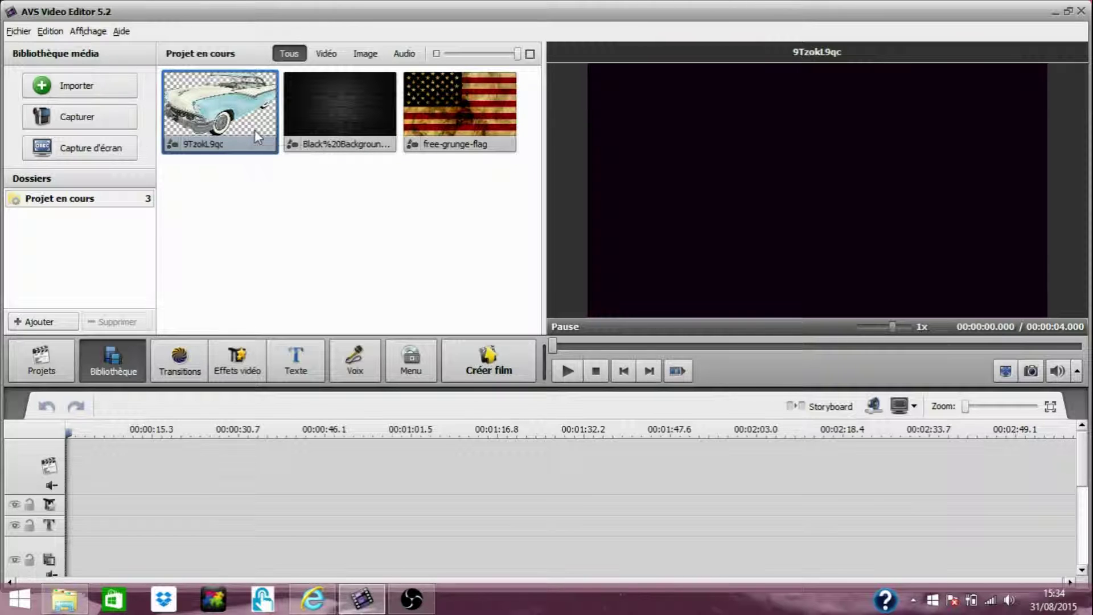
click(334, 114)
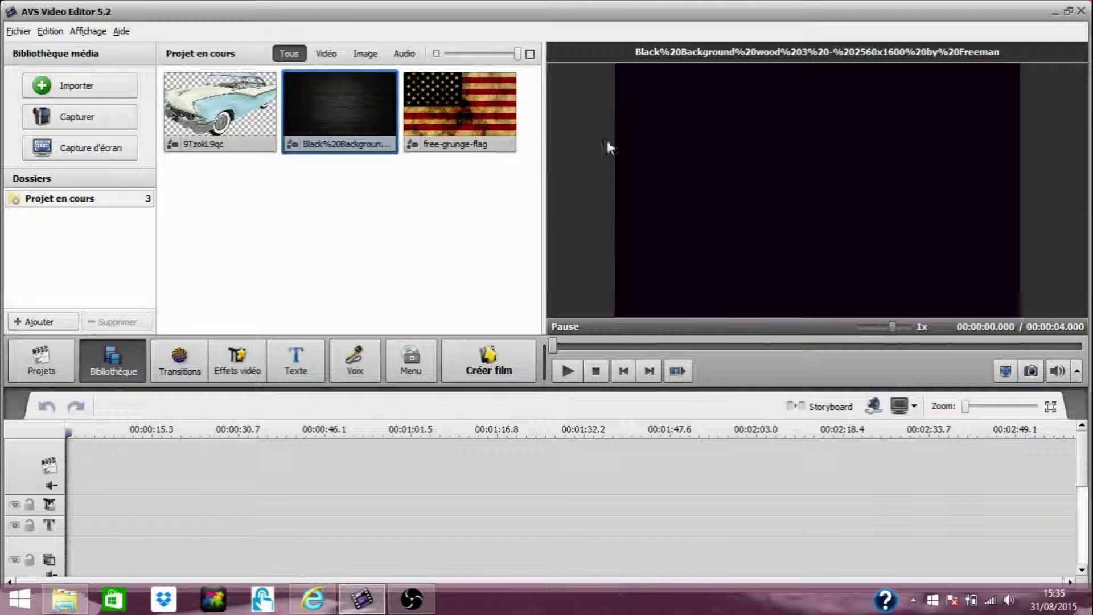
click(504, 107)
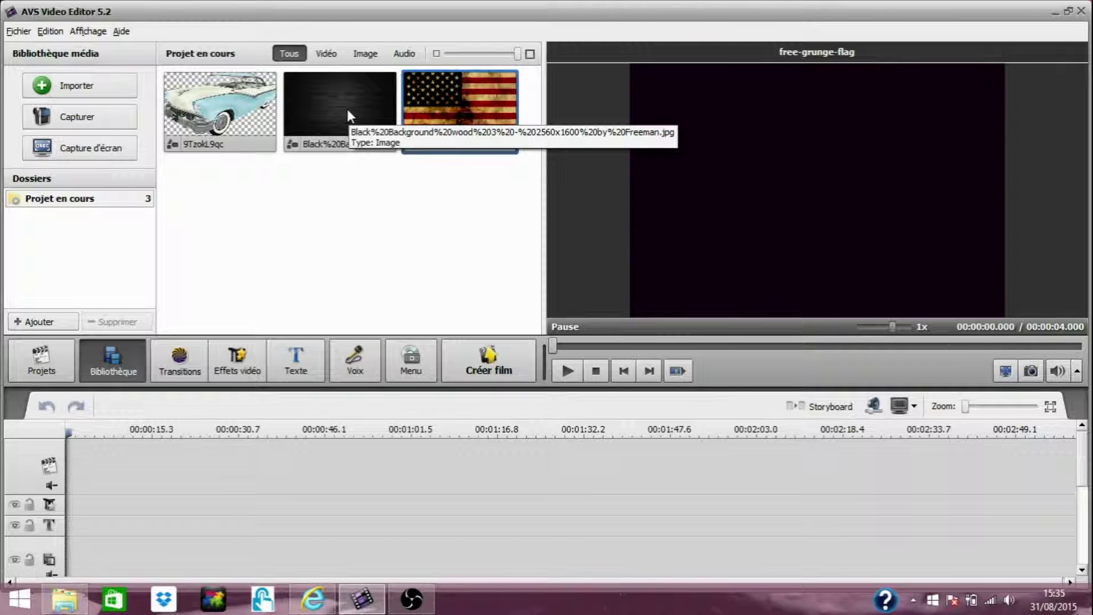
drag(346, 107, 164, 467)
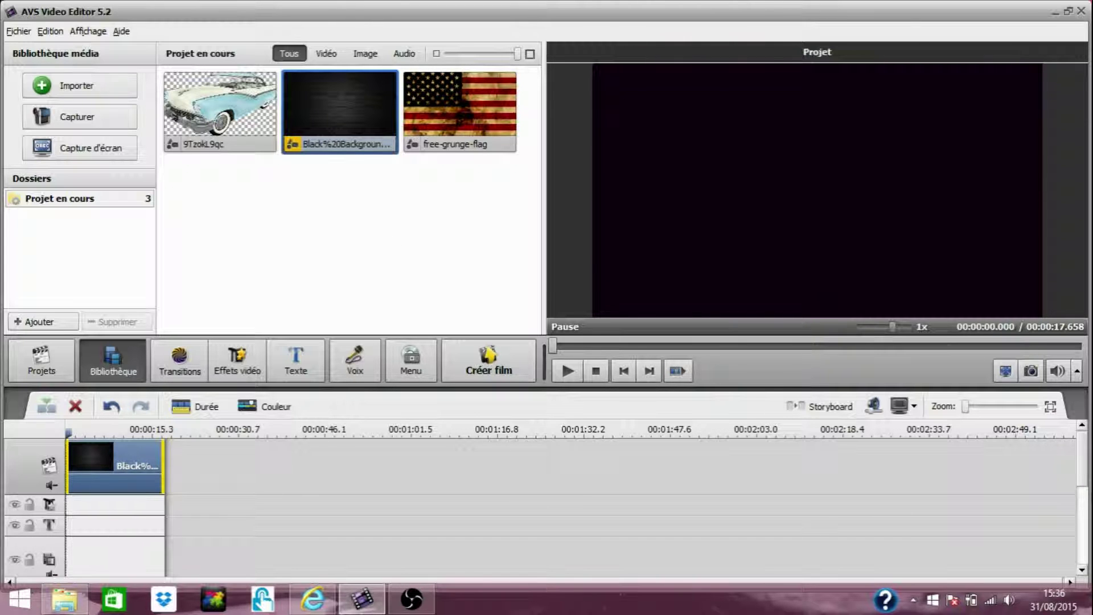
- Examine the available video effects and the timeline's effect, text, overlay, audio and voice tracks
scroll(1082, 481, down, 1)
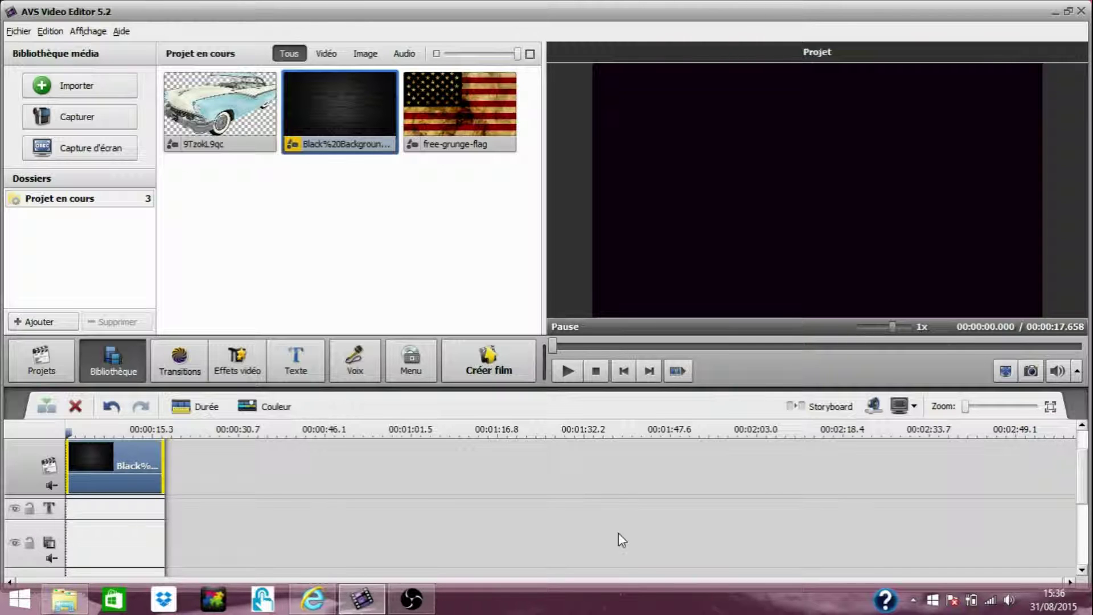
scroll(1084, 461, up, 1)
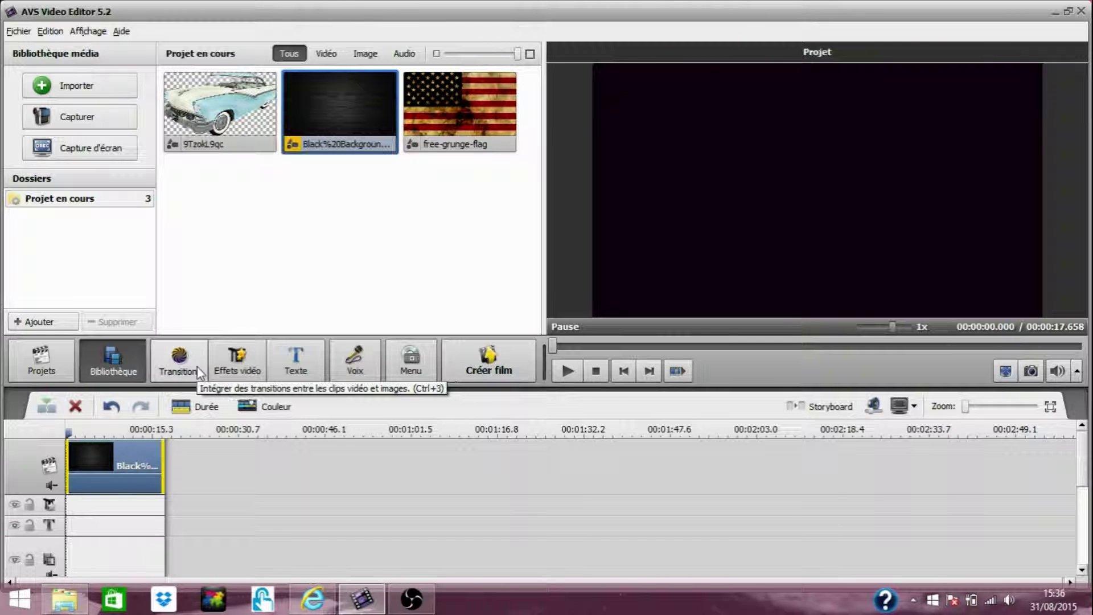
click(216, 364)
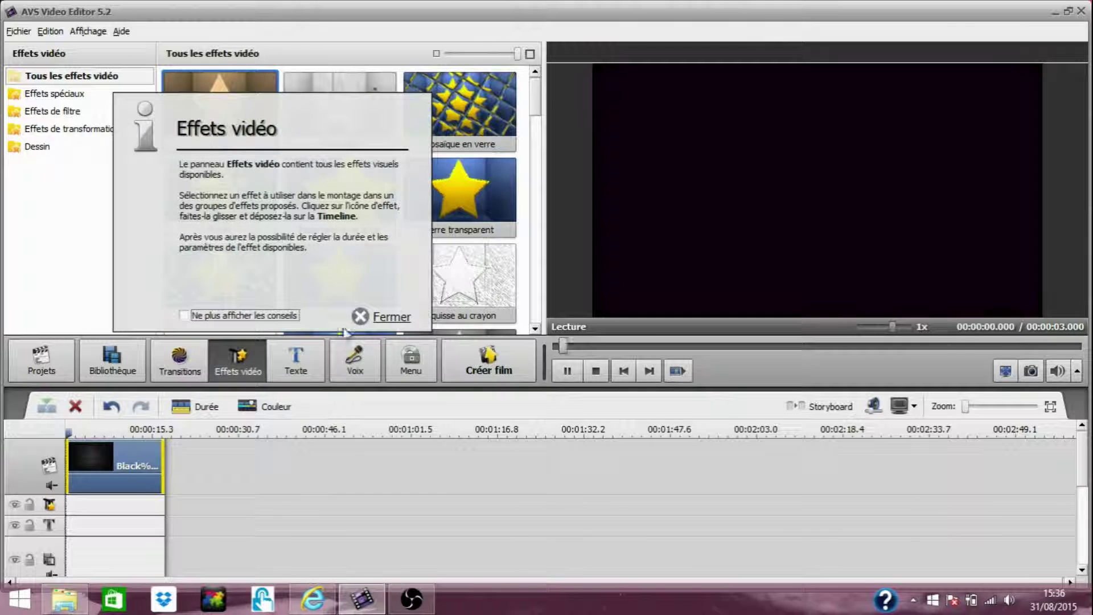
click(378, 316)
click(59, 526)
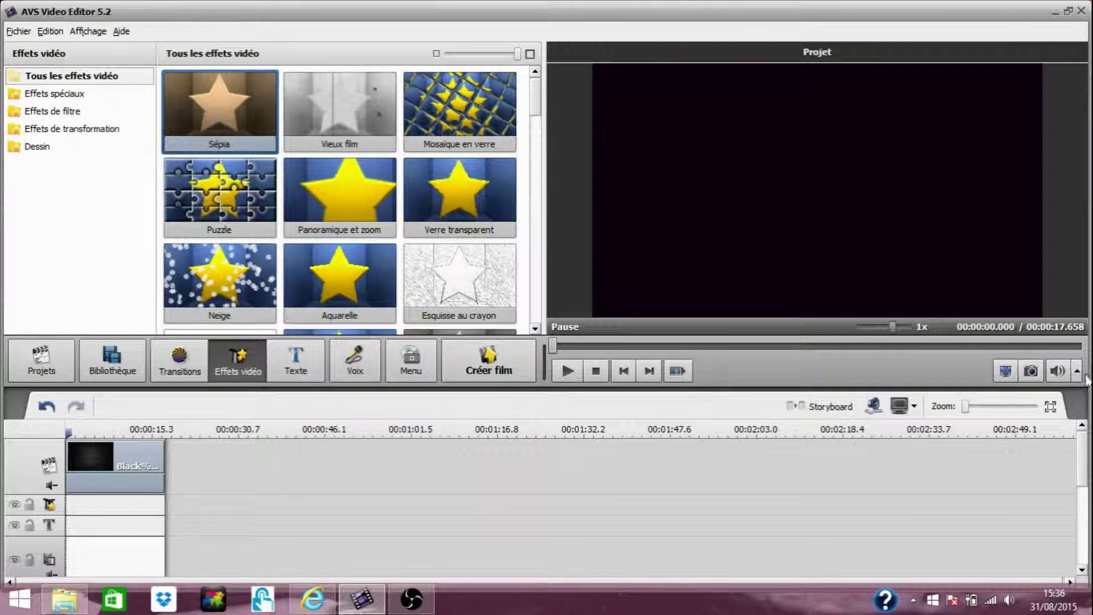
drag(1082, 496, 1085, 534)
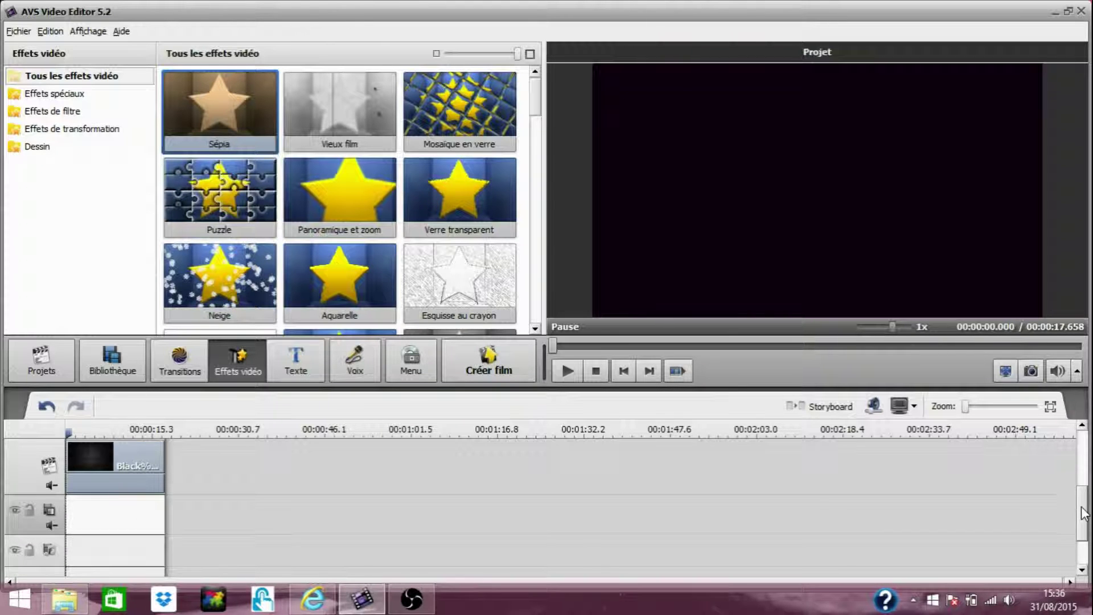
drag(1083, 521, 1084, 535)
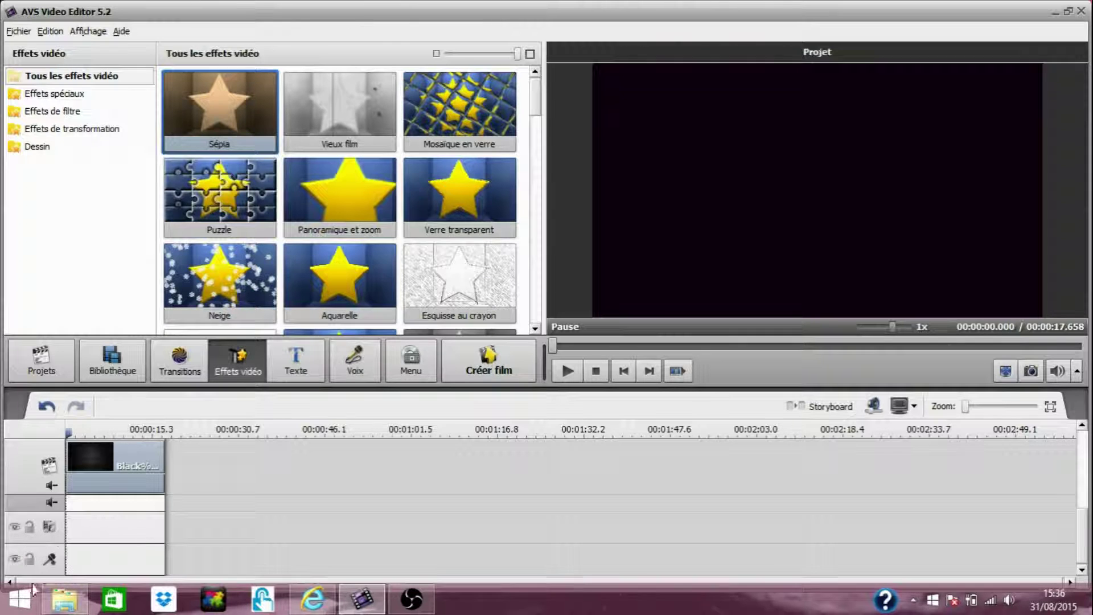
- Examine the voice recording settings, including format, options, audio device and source choices
click(343, 372)
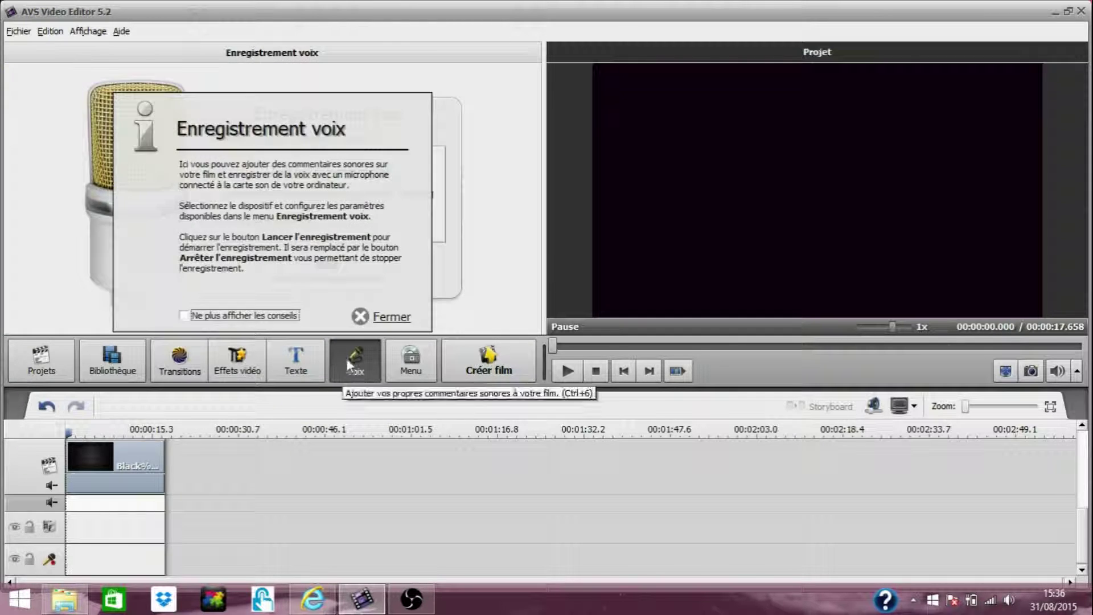
click(393, 322)
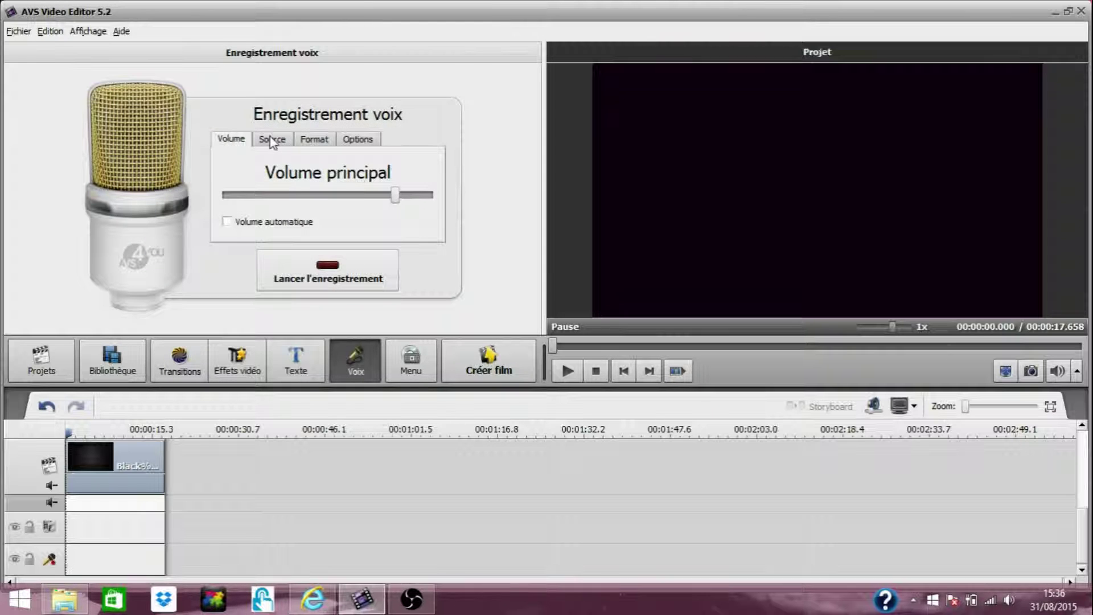
click(315, 142)
click(360, 140)
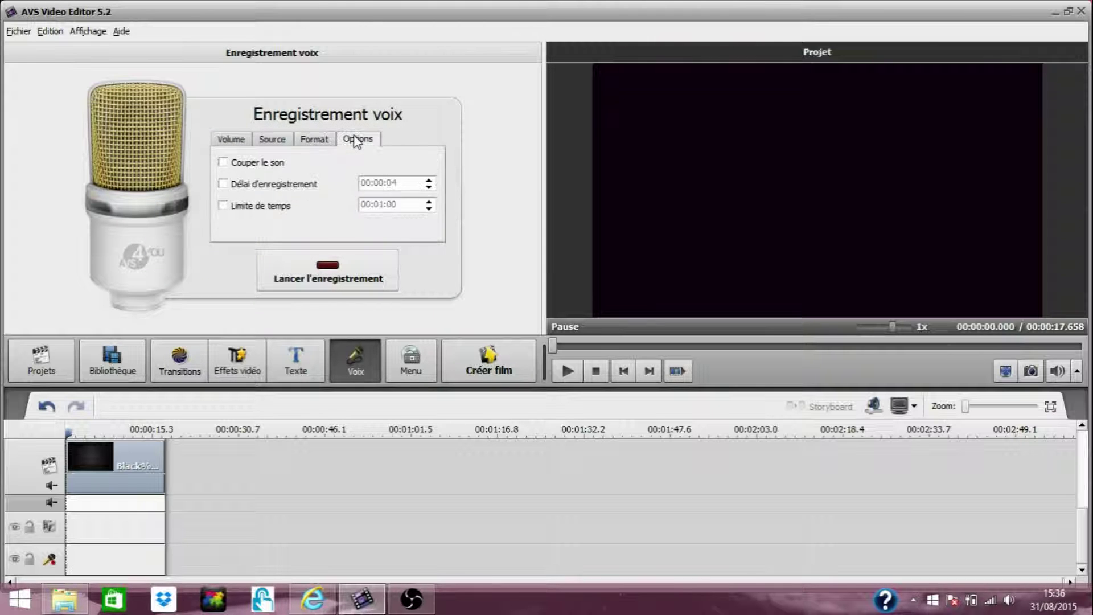
click(274, 143)
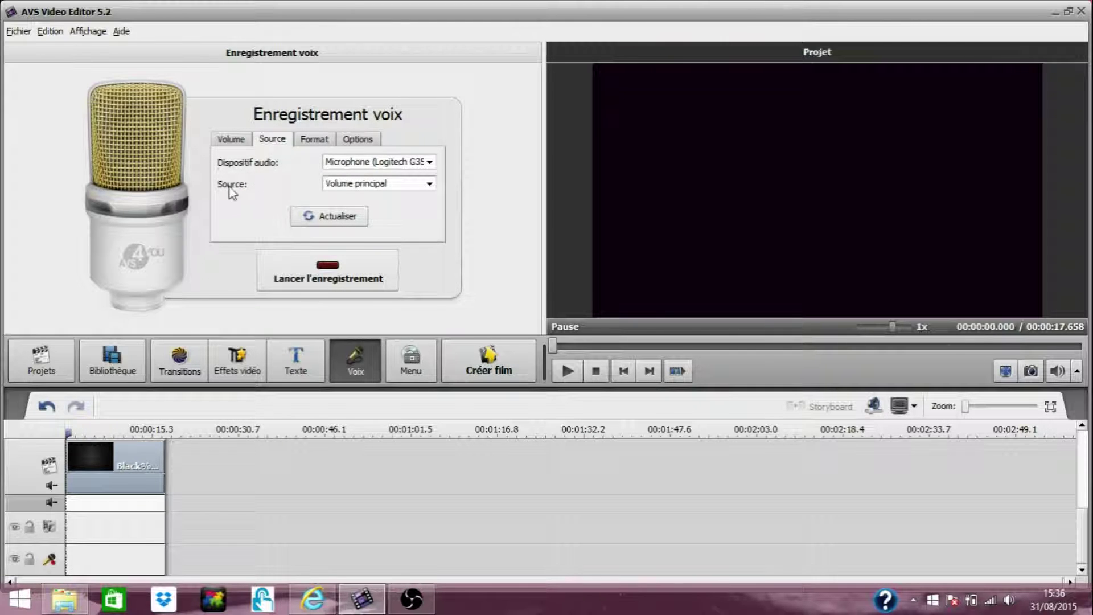
click(435, 164)
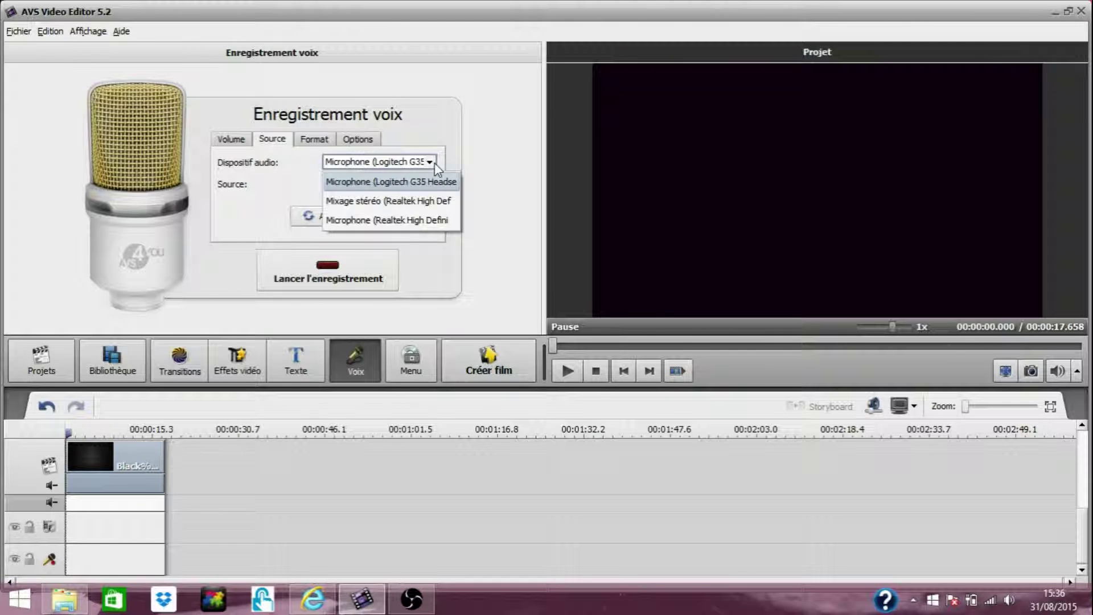
click(436, 165)
click(431, 184)
click(430, 184)
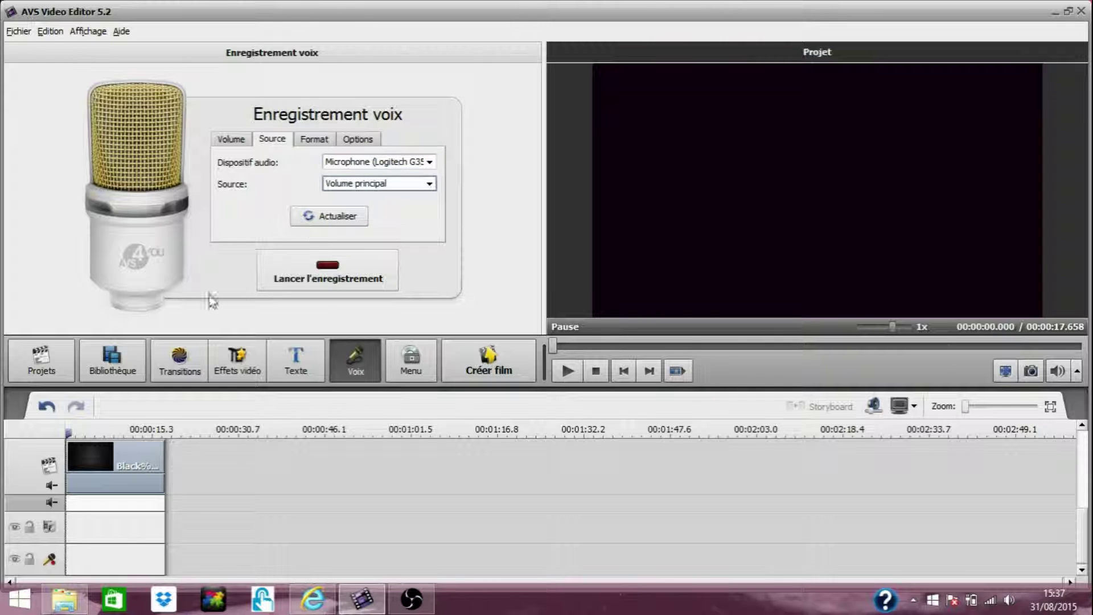
- Add the black wood background image to the video overlay track, matching the length of the main clip above it
click(135, 350)
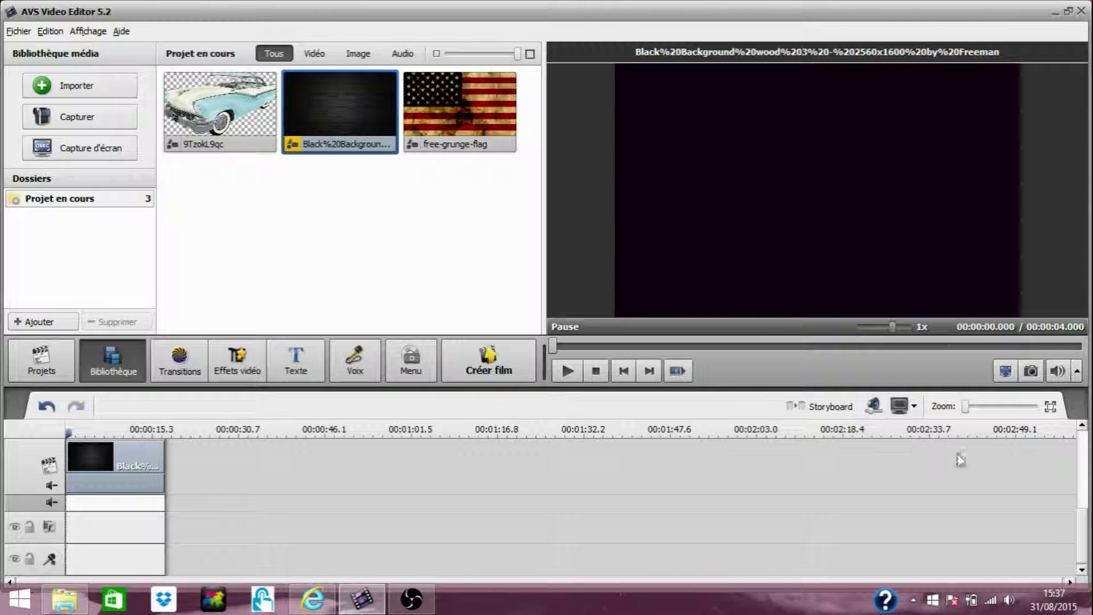
drag(1083, 520, 1081, 473)
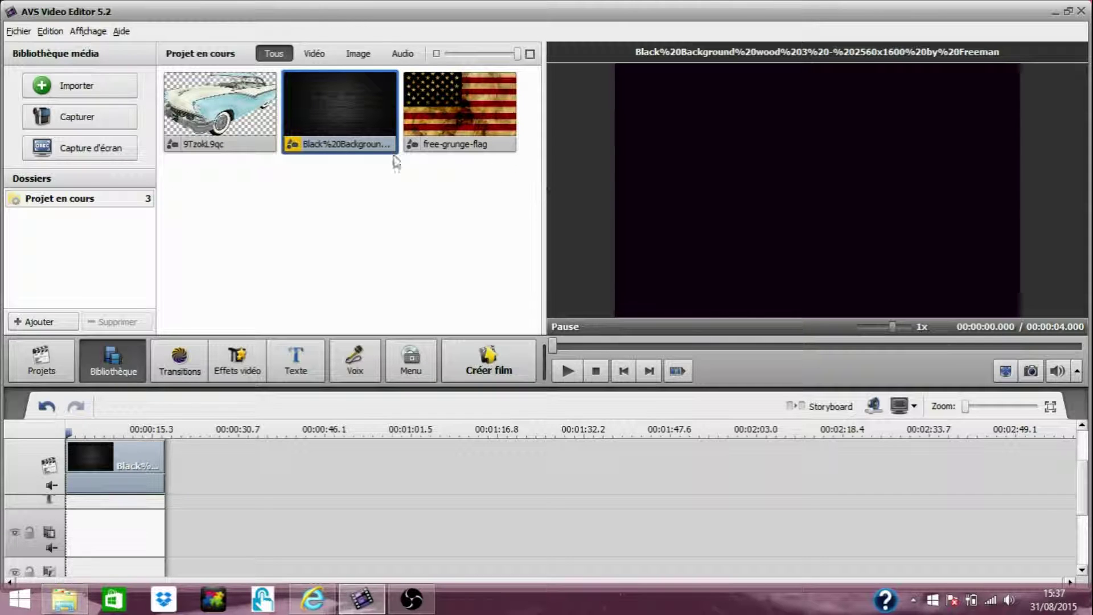
drag(374, 114, 164, 532)
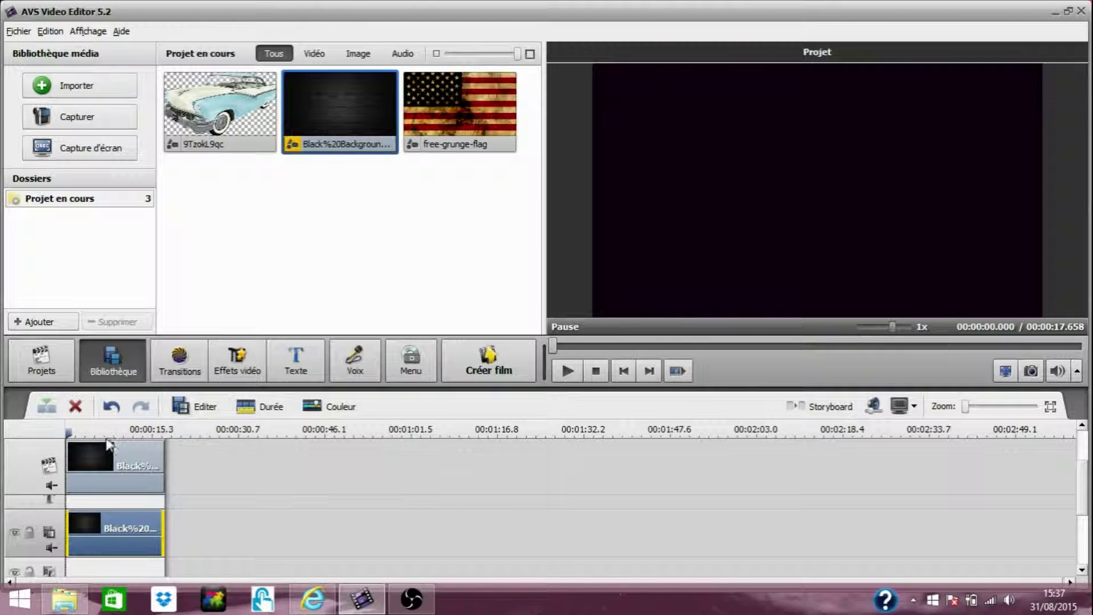
- Edit the overlay clip, enlarge its image to cover the whole frame, and apply the change
click(103, 518)
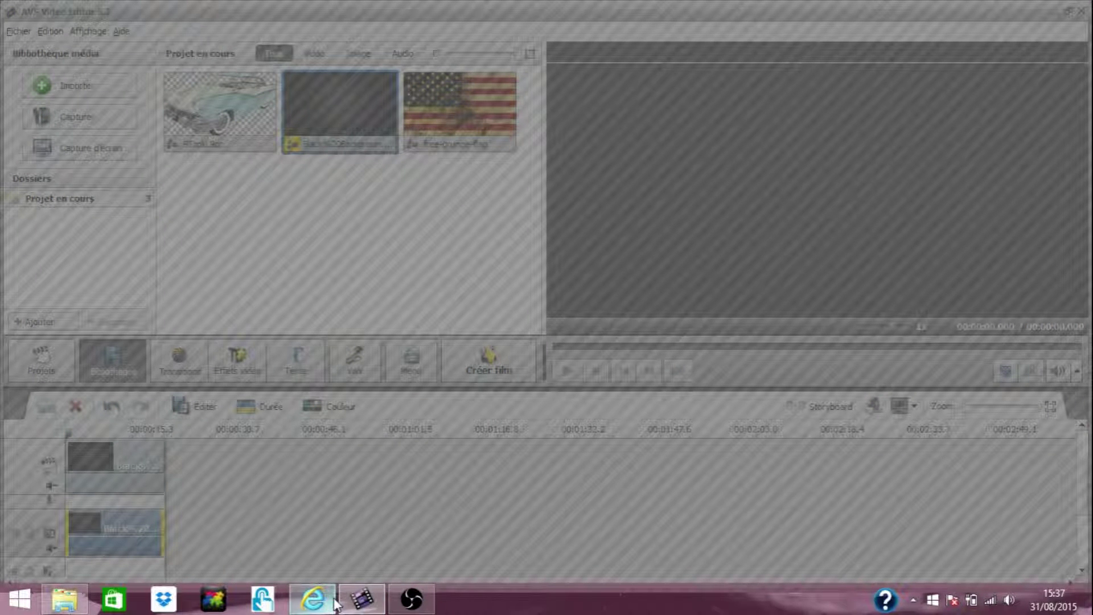
click(403, 602)
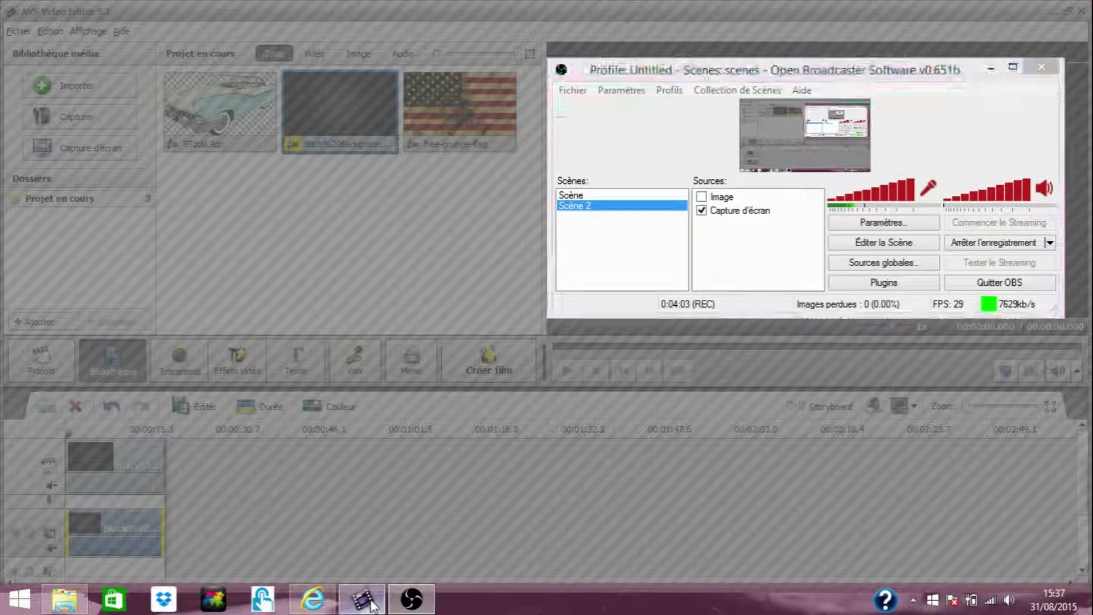
click(371, 602)
drag(294, 341, 151, 408)
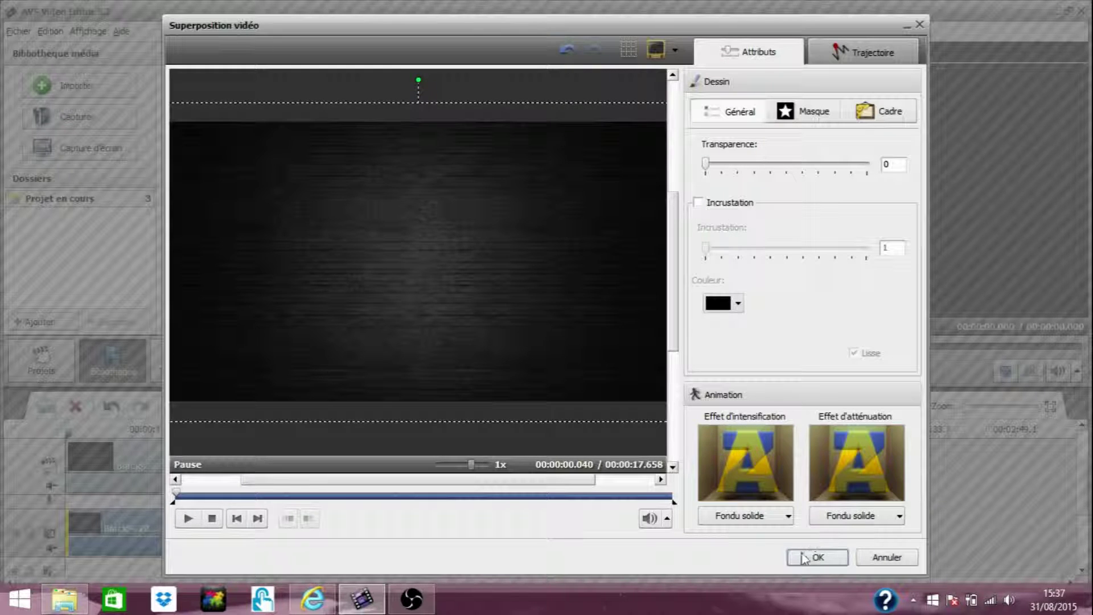
click(818, 557)
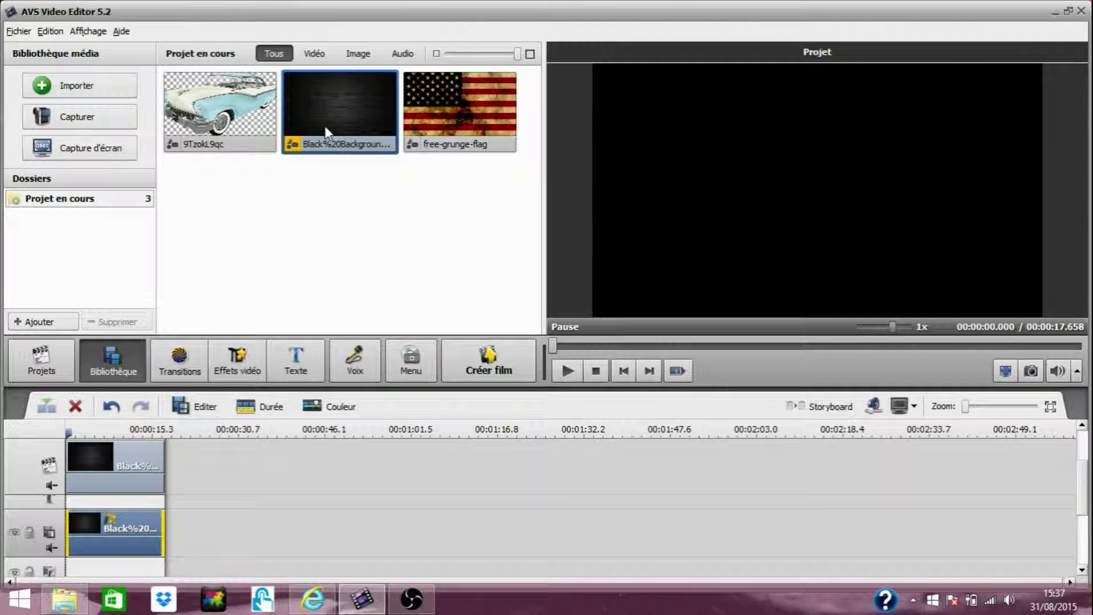
- Add the free-grunge-flag image after the background on the main video track and extend it to end at about 1:08.5
drag(432, 98, 196, 471)
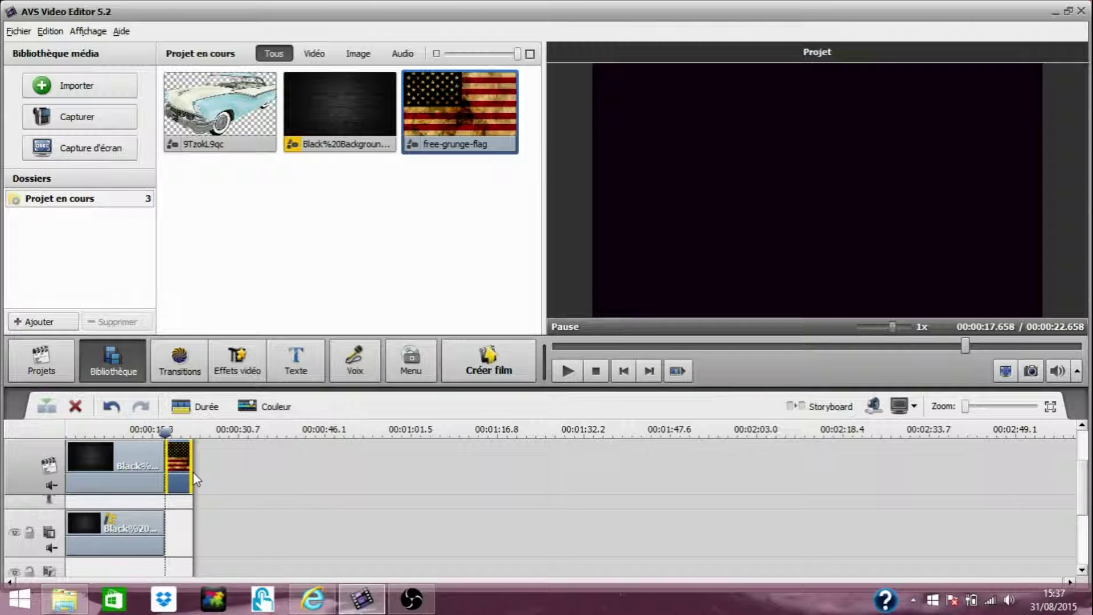
drag(192, 471, 449, 469)
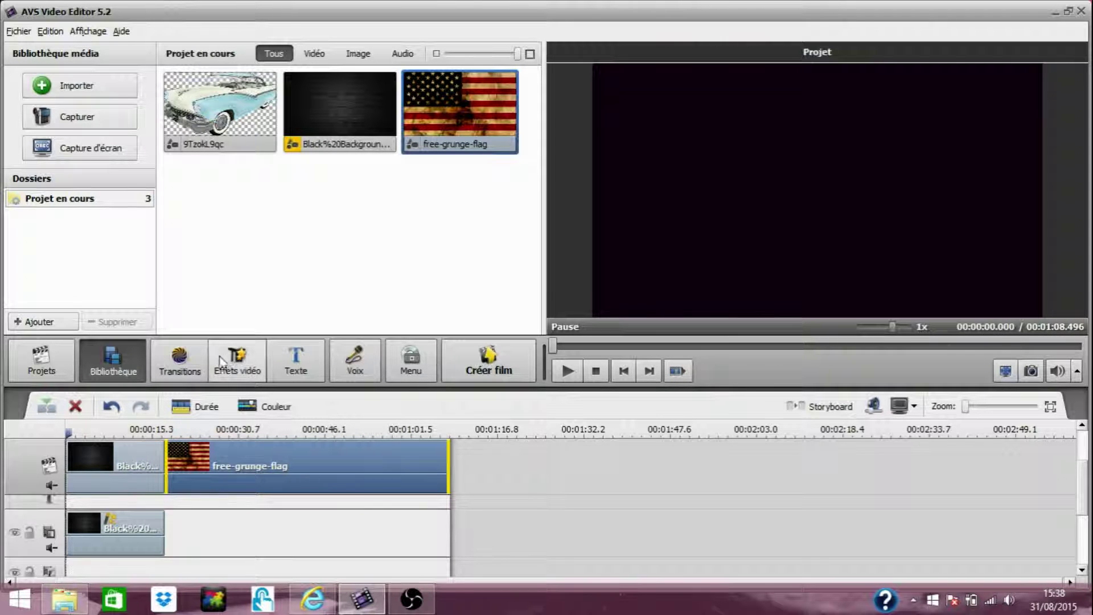
- Insert the "Effet zèbre inverse" transition between the black background and the flag image
click(192, 359)
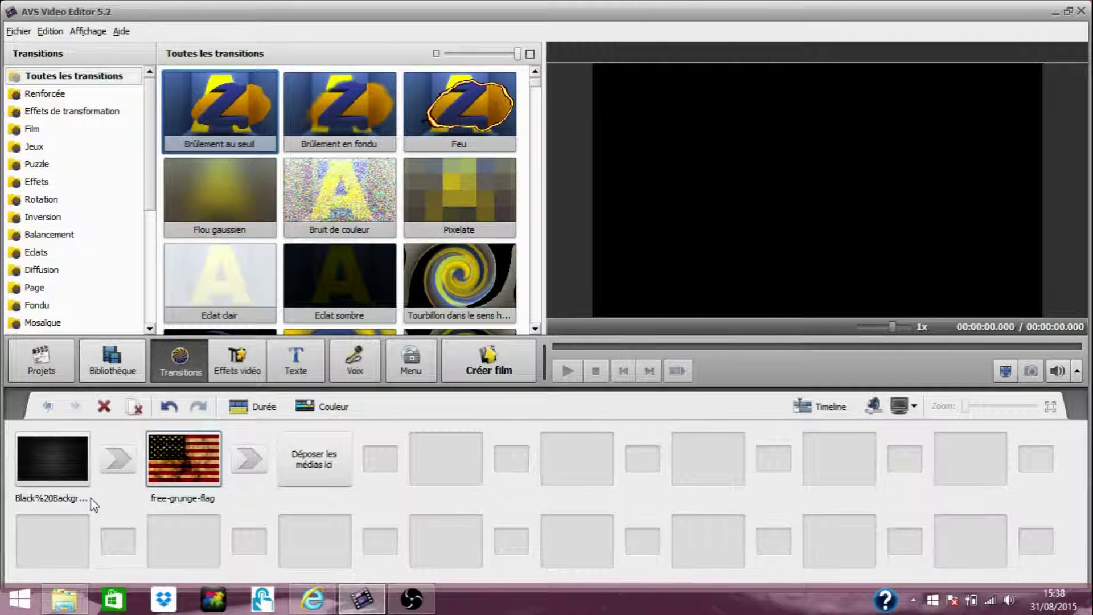
drag(538, 91, 535, 121)
drag(365, 275, 118, 461)
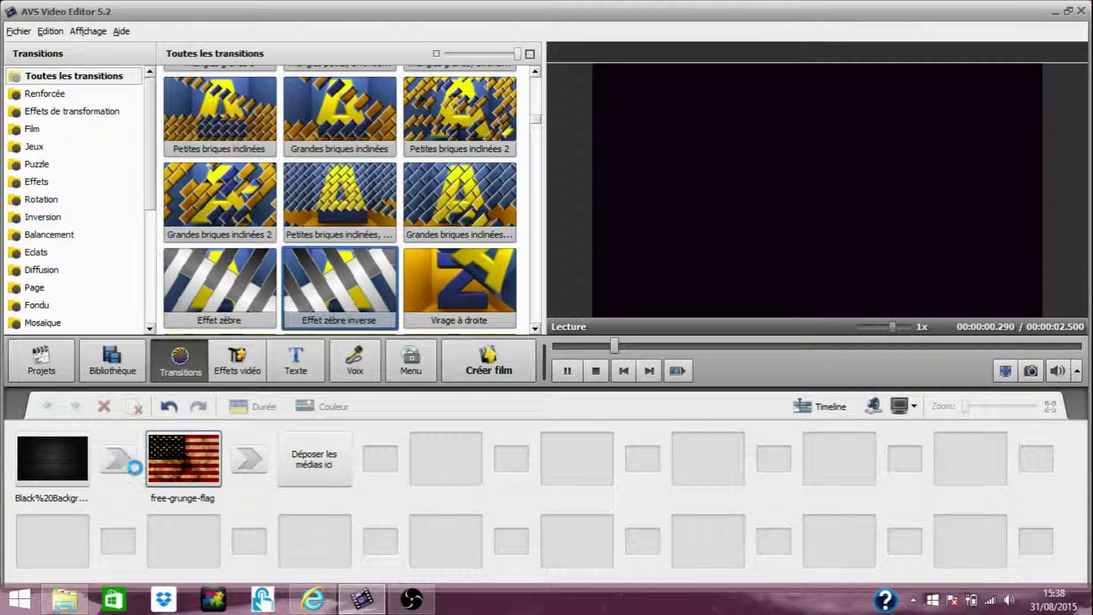
- Preview the transition between the background and flag clips on the timeline, replaying it from just before it starts
click(114, 370)
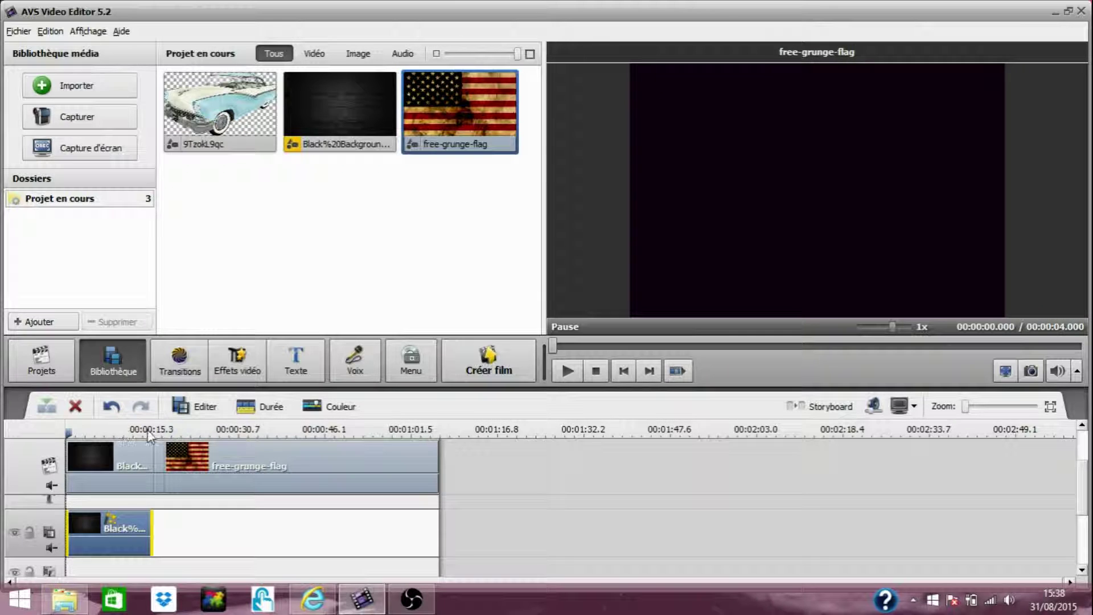
click(147, 434)
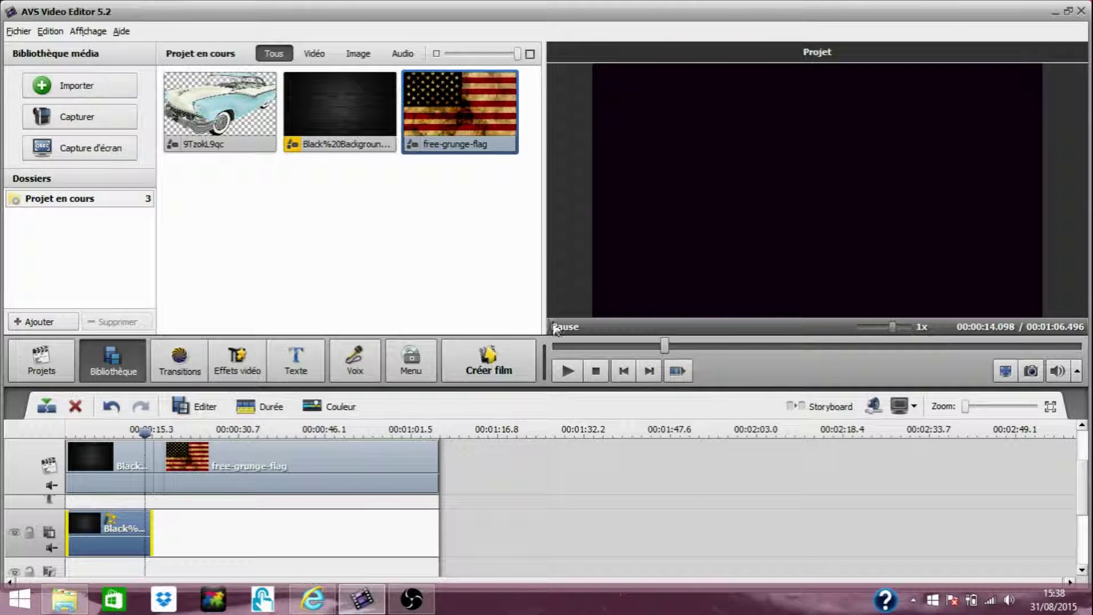
click(565, 376)
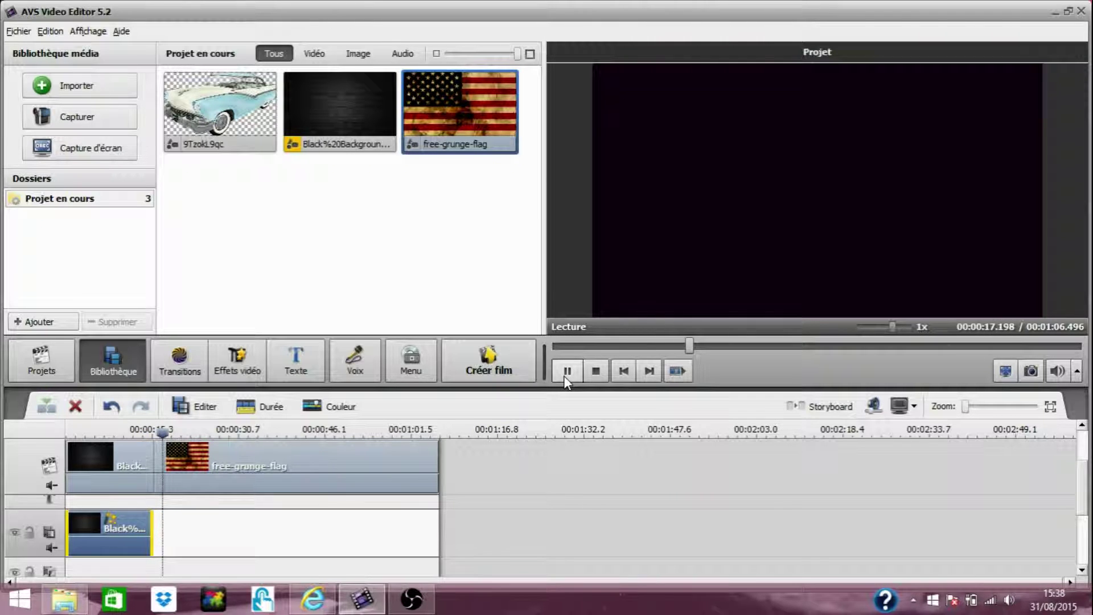
click(148, 438)
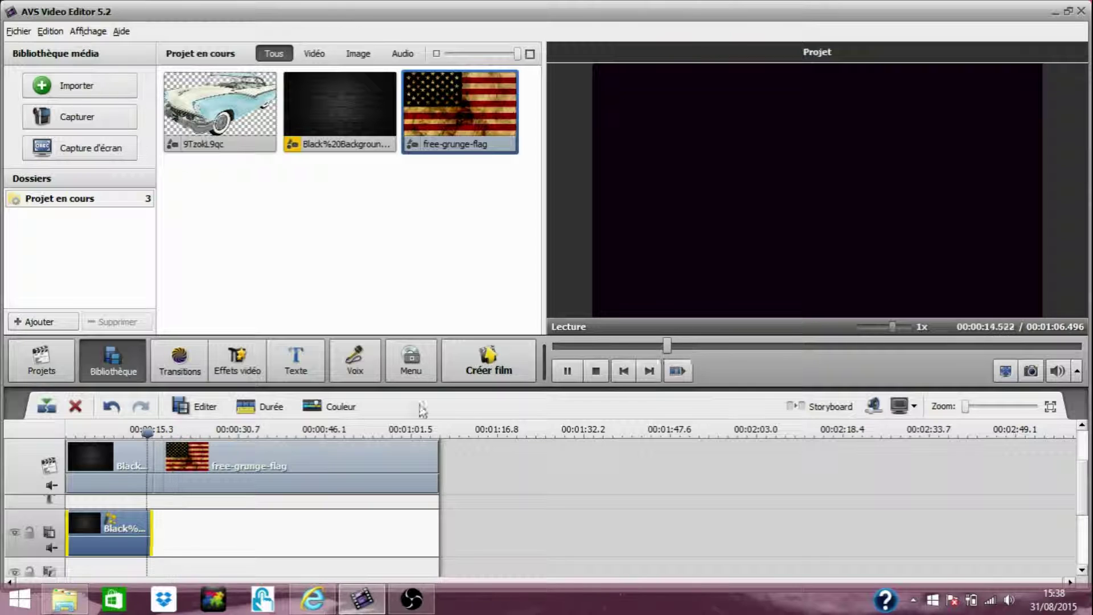
click(568, 371)
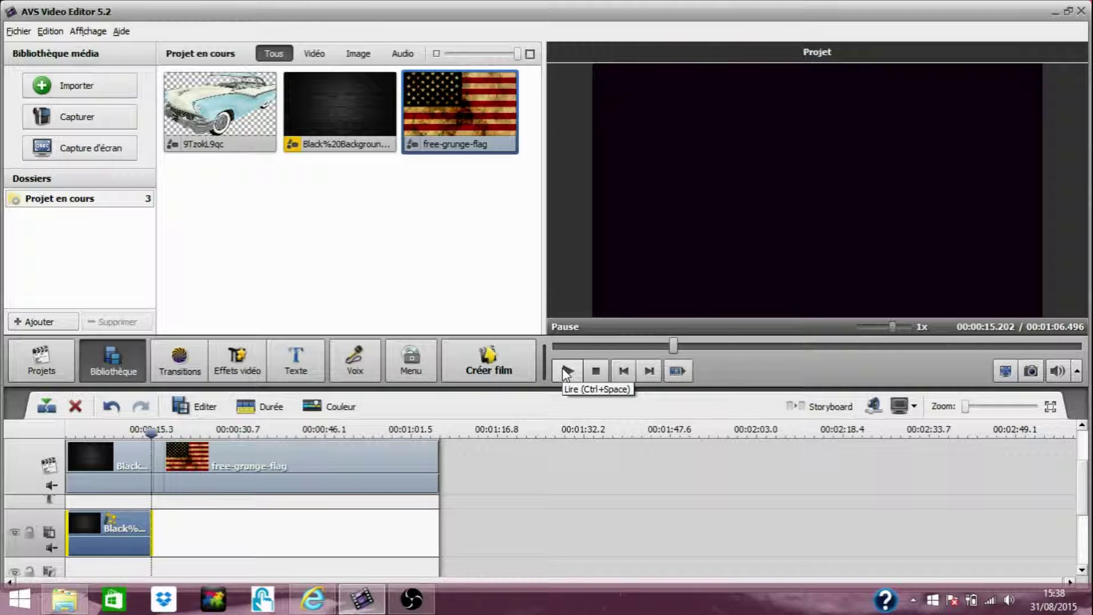
click(567, 372)
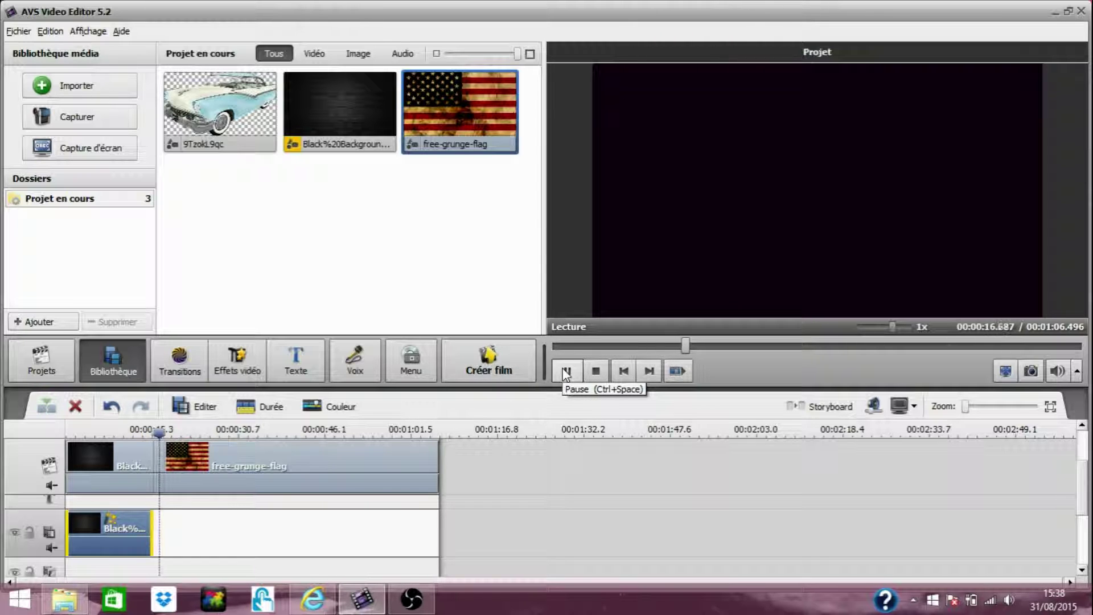
click(566, 371)
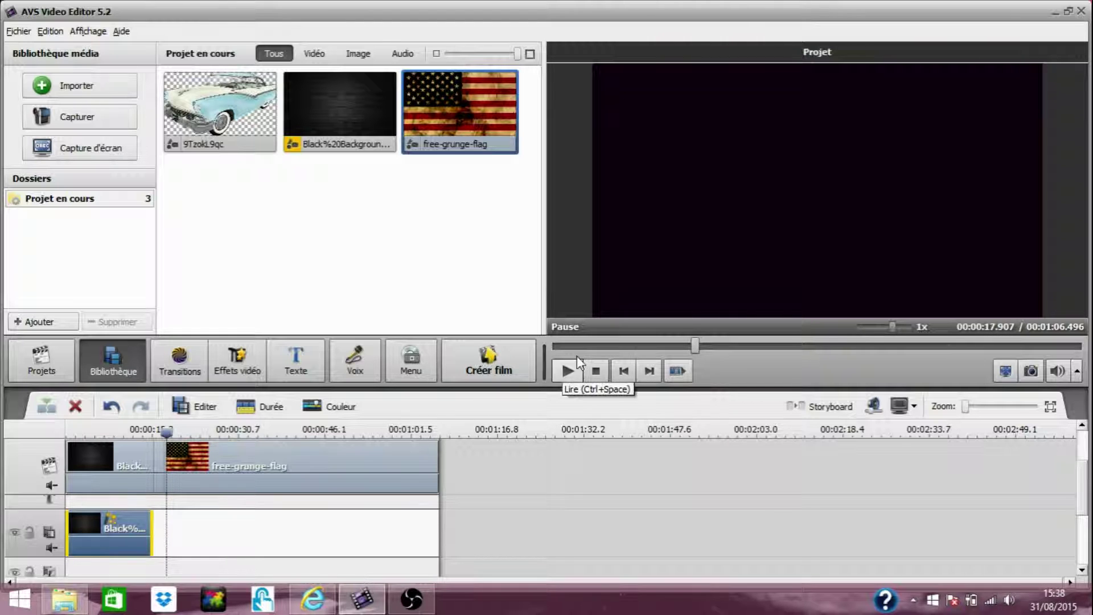
click(155, 433)
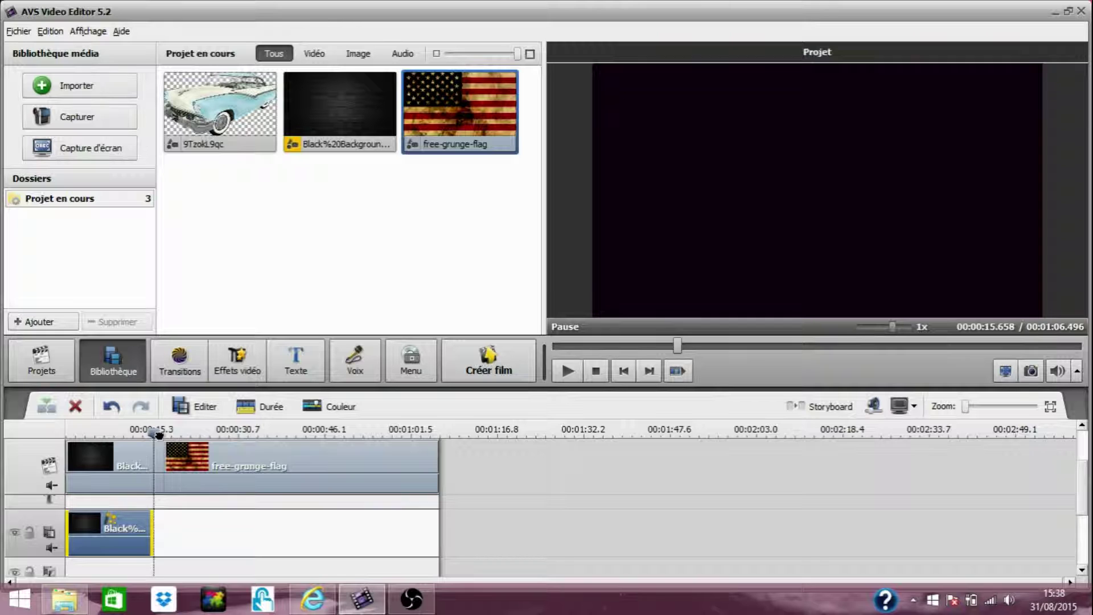
- Add another video overlay line to the timeline beneath the existing overlay track
drag(159, 434, 162, 433)
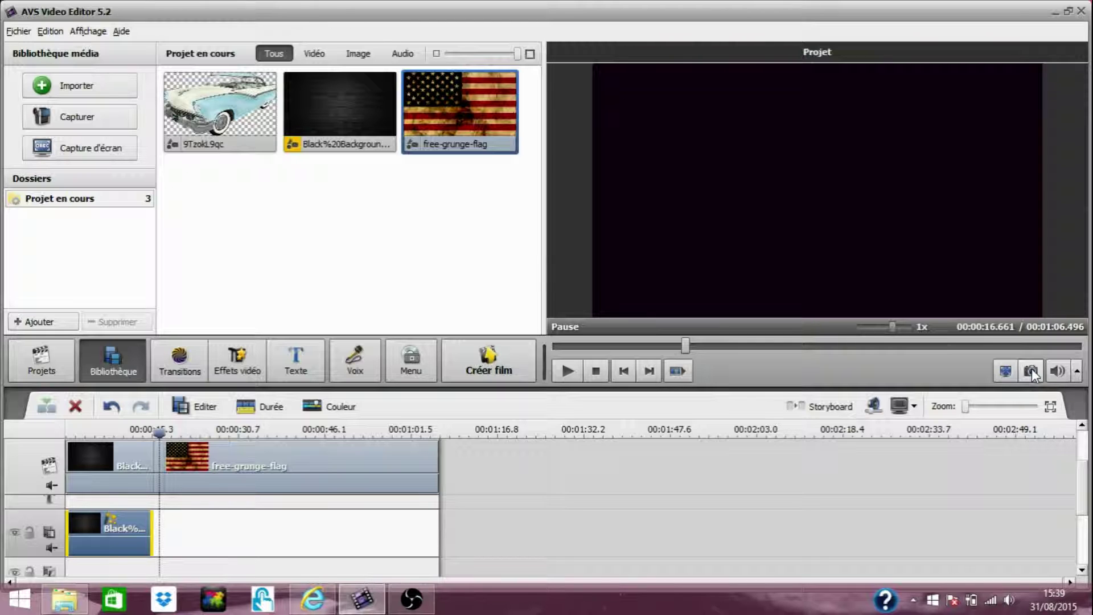
click(491, 253)
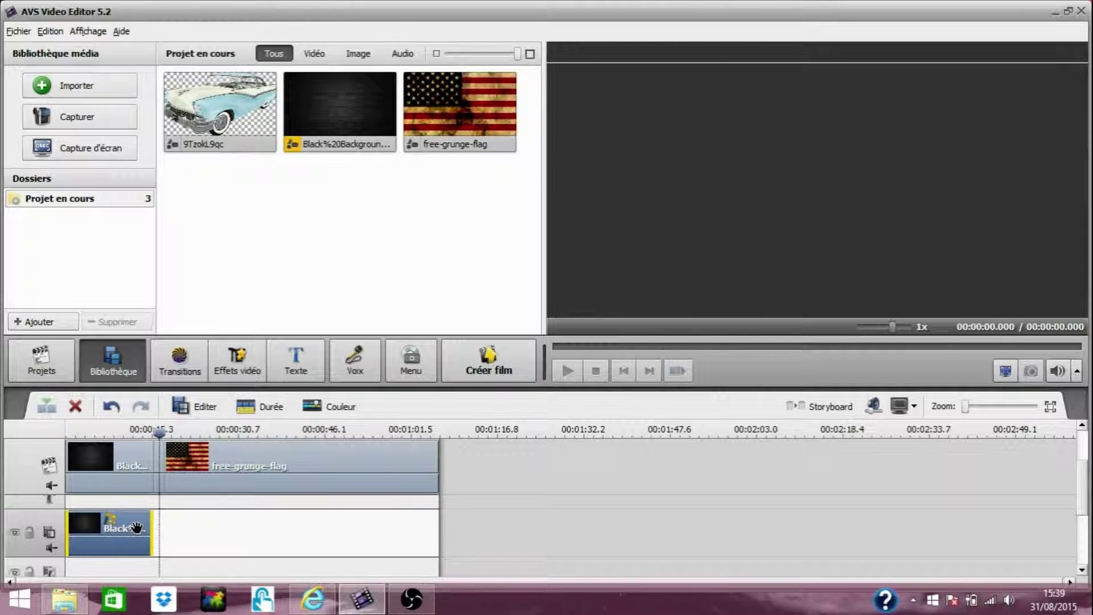
right_click(57, 518)
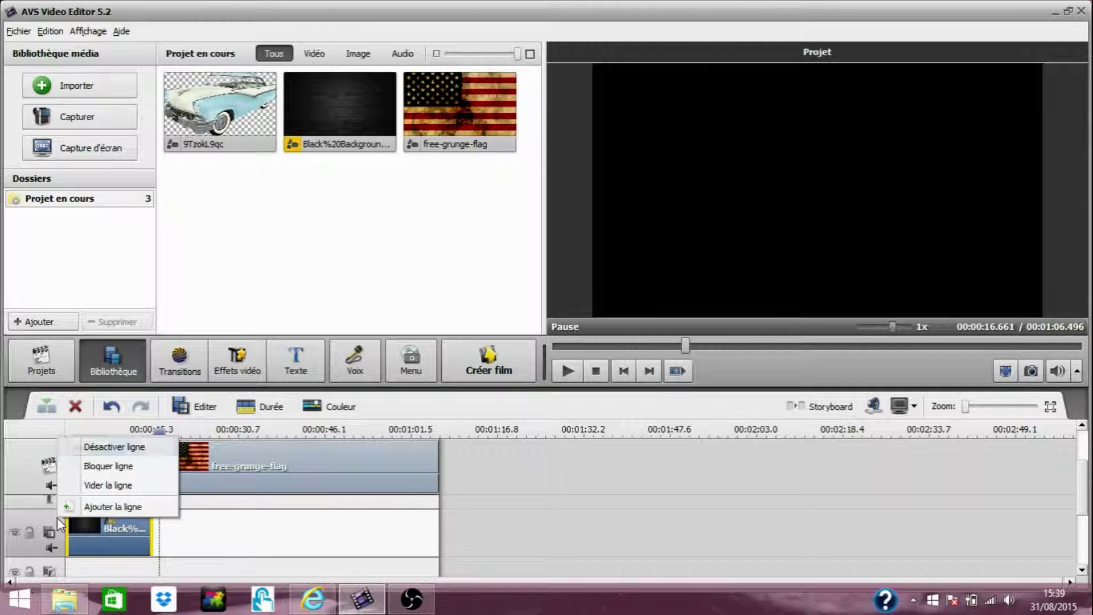
click(92, 509)
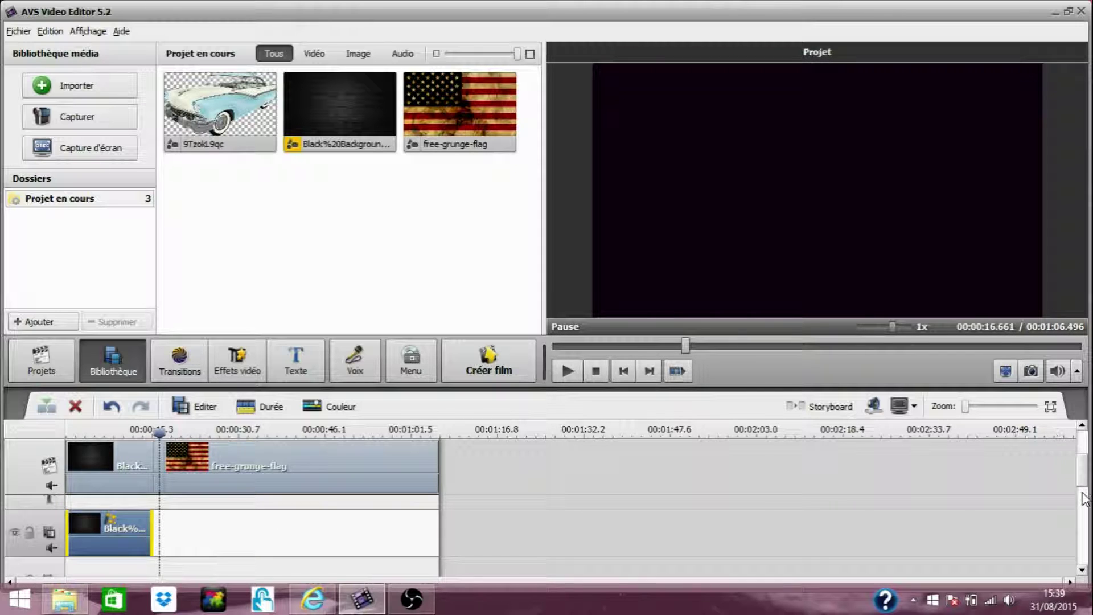
drag(1083, 487, 1084, 509)
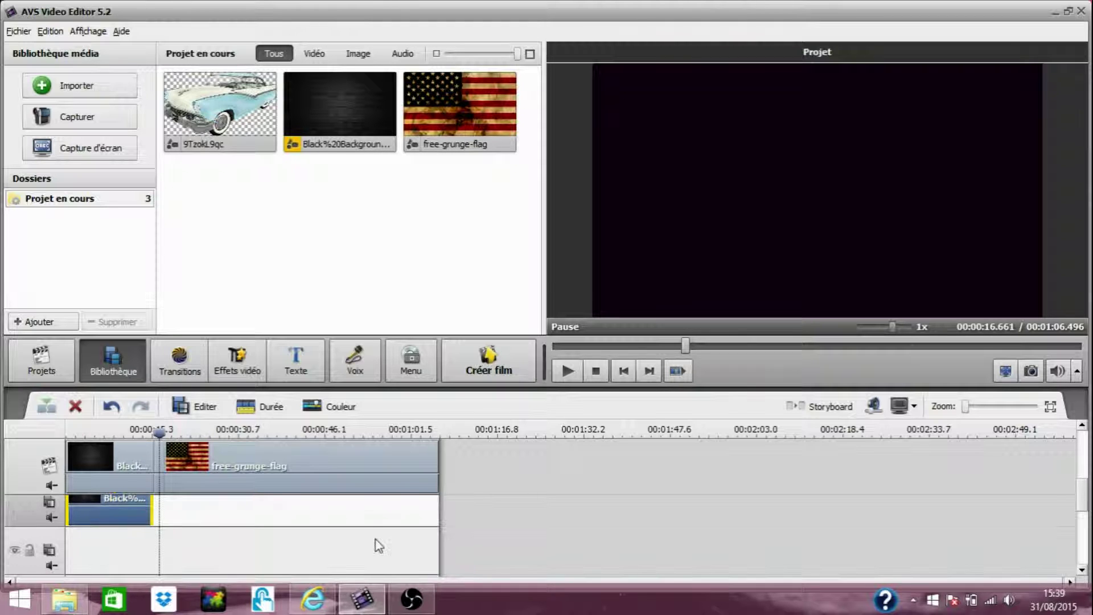
- Place the 9TzokL9qc car image on the new overlay line at about 0:07.7 and extend it to about 39.4 s long
click(128, 429)
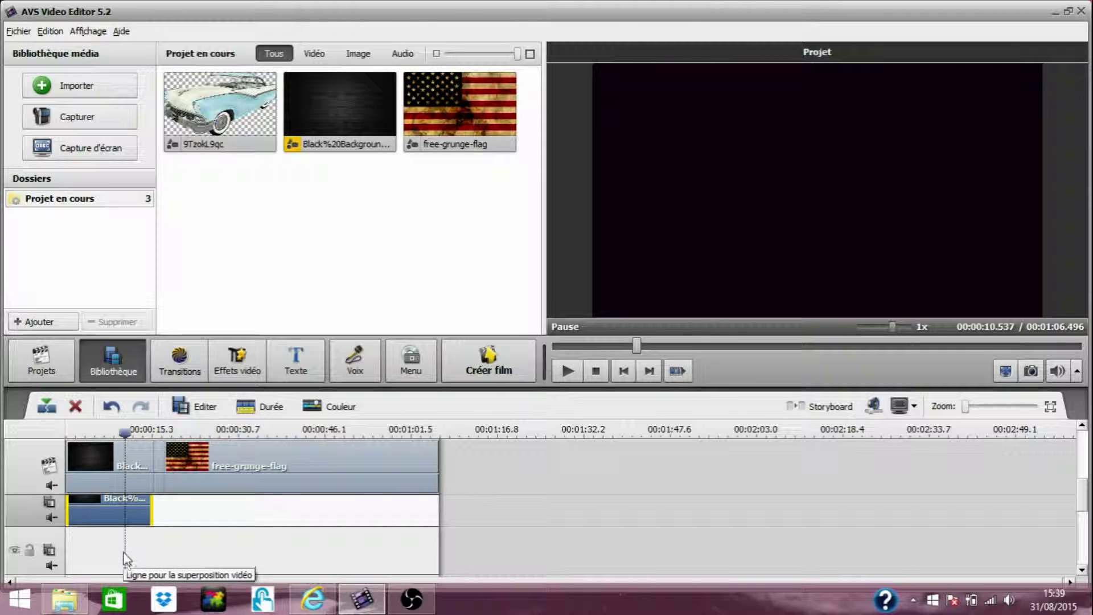
drag(212, 76, 110, 574)
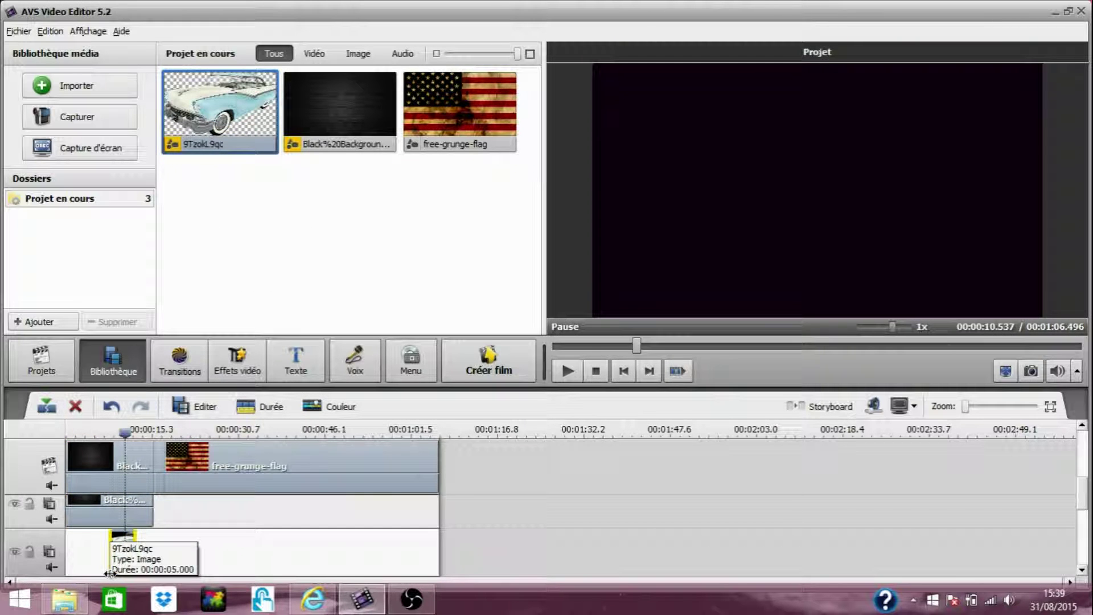
click(136, 548)
drag(136, 546, 330, 531)
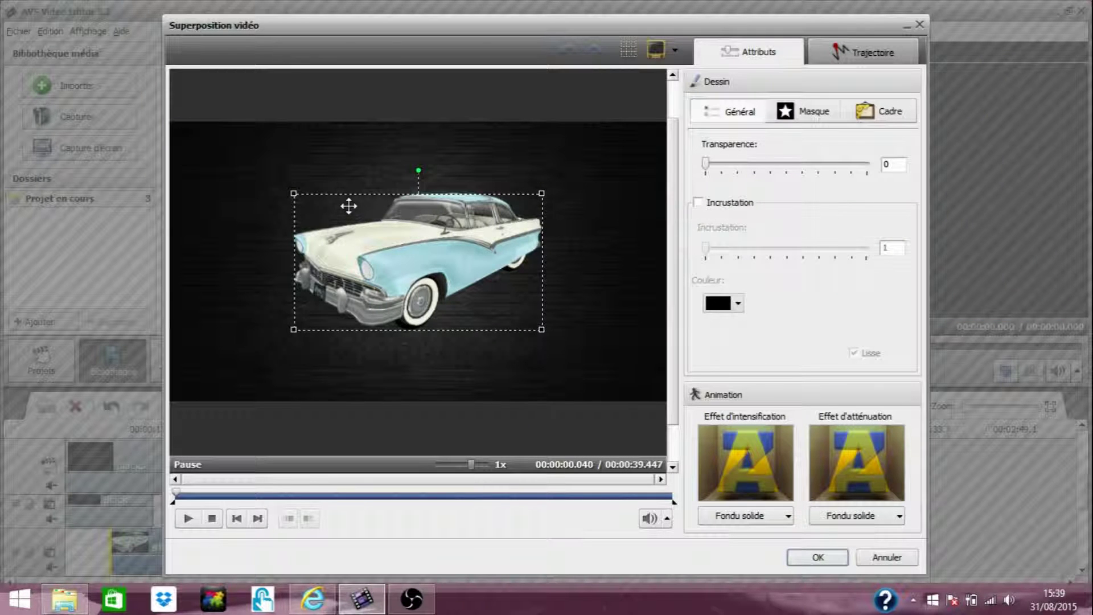
- Shrink the car overlay at the frame's lower-right edge and apply a curved trajectory rising to the upper-left corner
drag(367, 213, 471, 290)
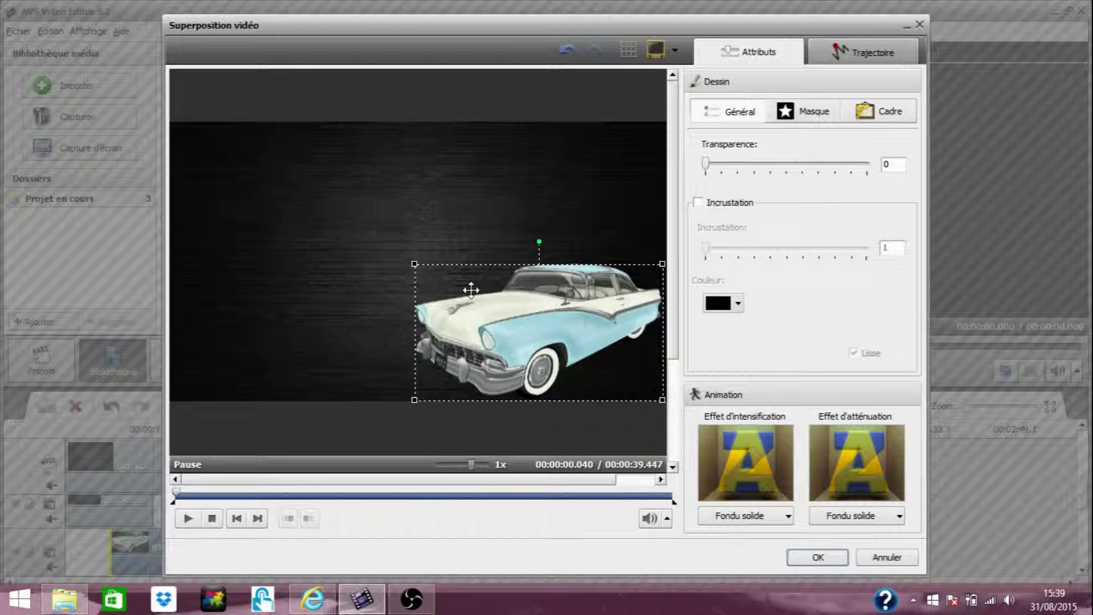
drag(412, 264, 629, 287)
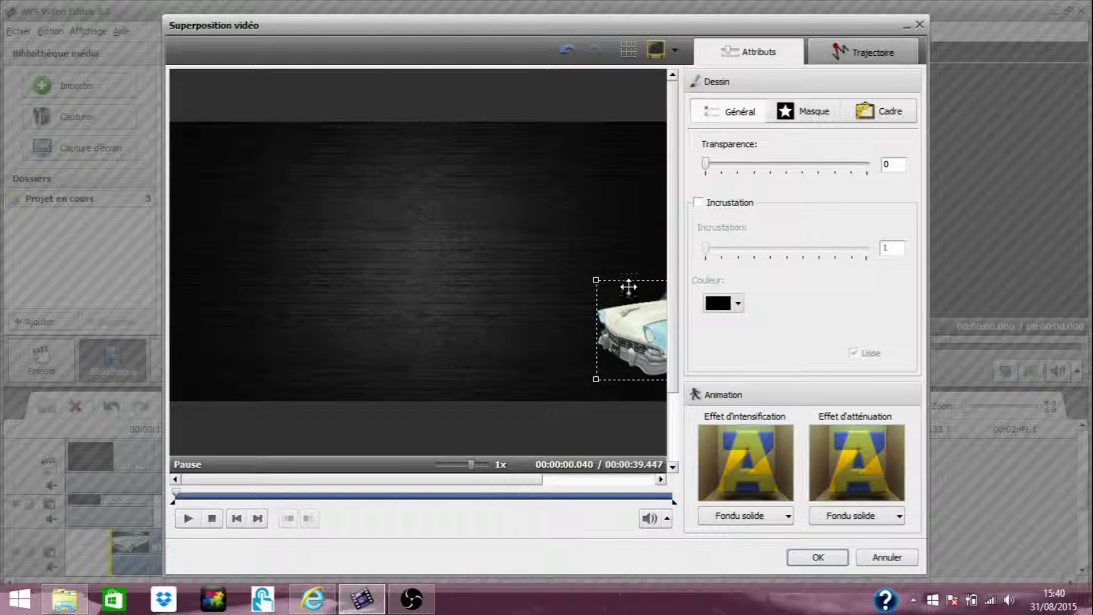
click(875, 54)
drag(915, 114, 494, 288)
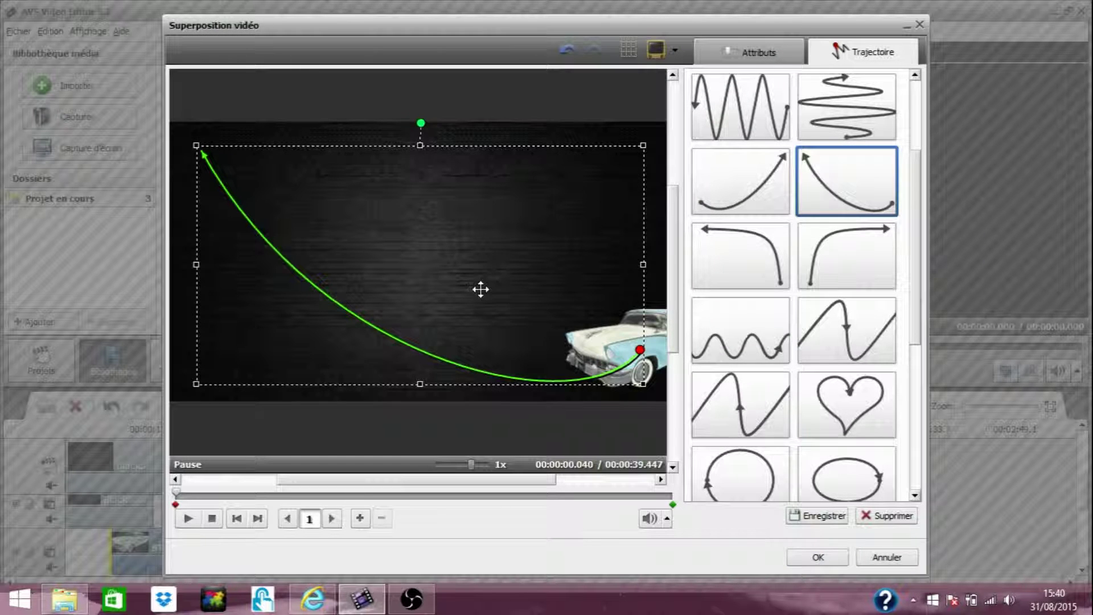
drag(196, 148, 170, 115)
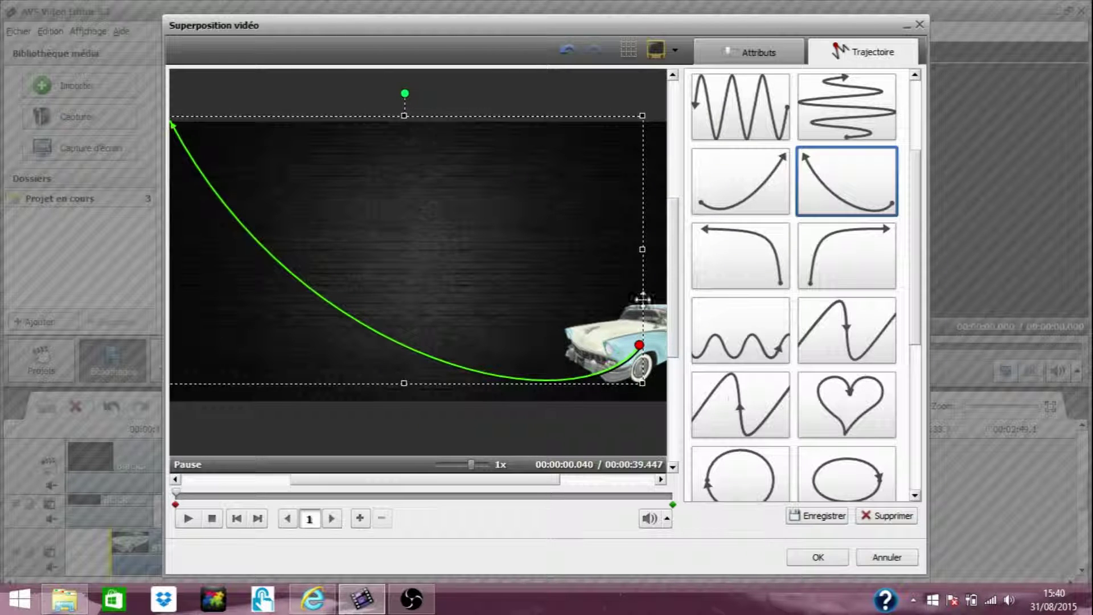
click(798, 554)
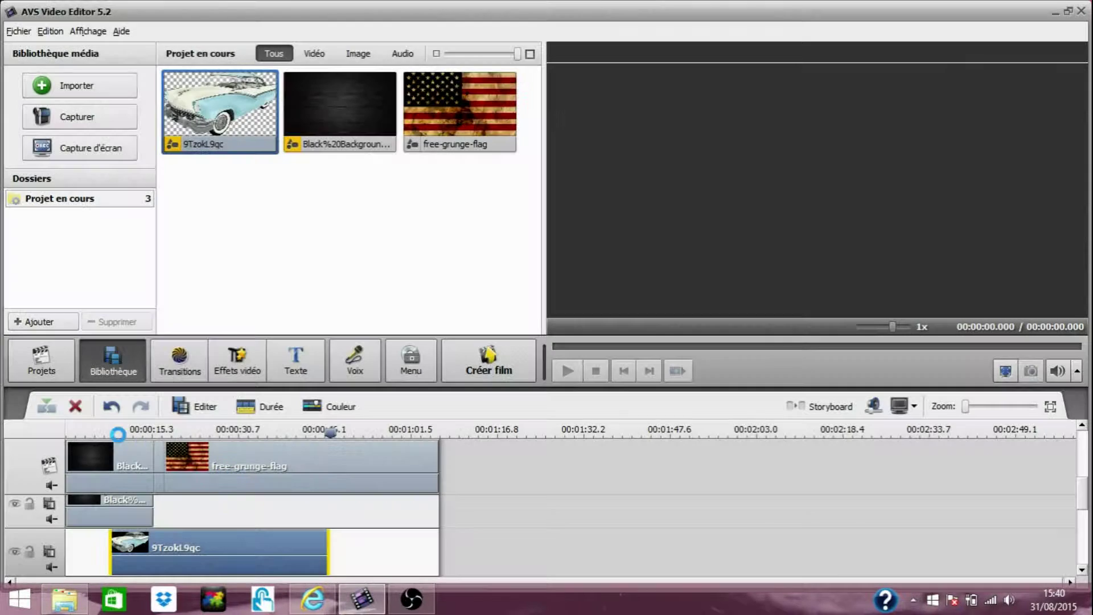
- Preview the car overlay's movement from the start of its clip
click(110, 432)
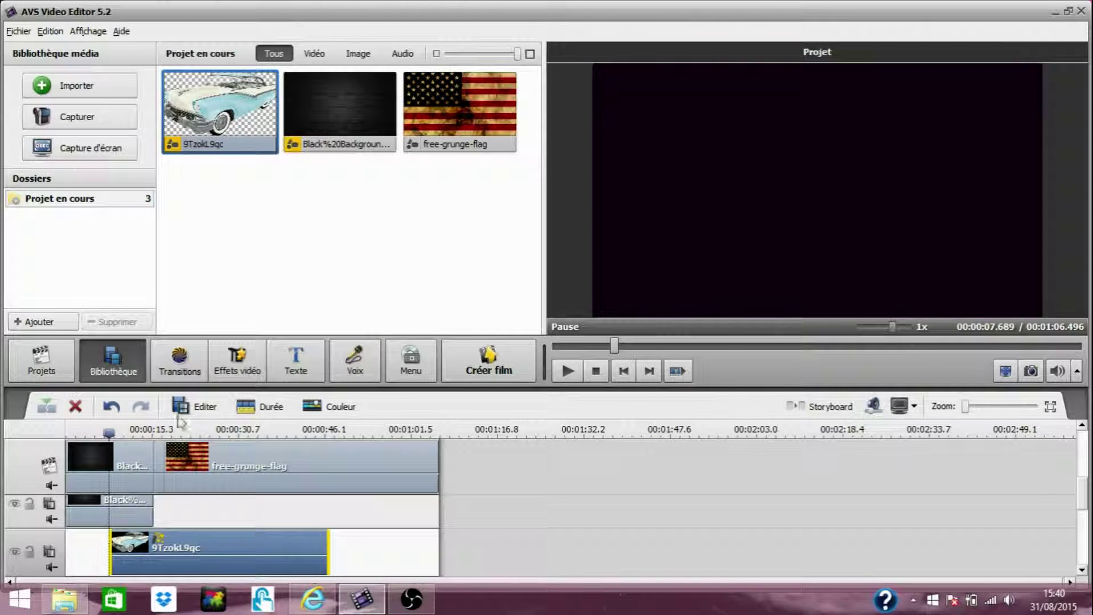
click(558, 372)
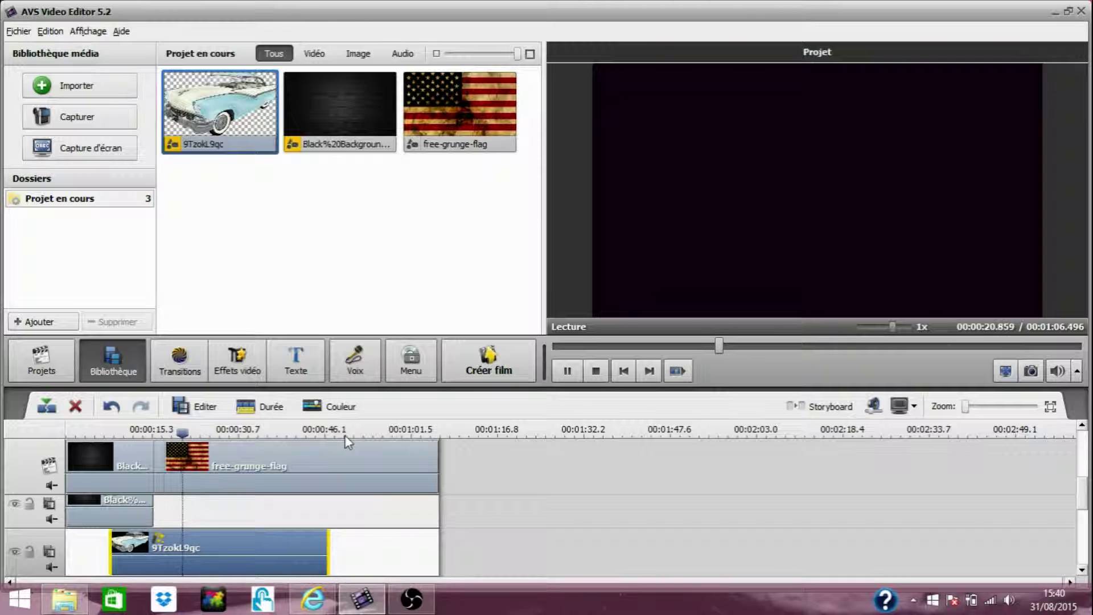
key(space)
- Shorten the car overlay clip to end at about 0:19.8 and preview it from its start
drag(334, 552, 179, 550)
click(111, 432)
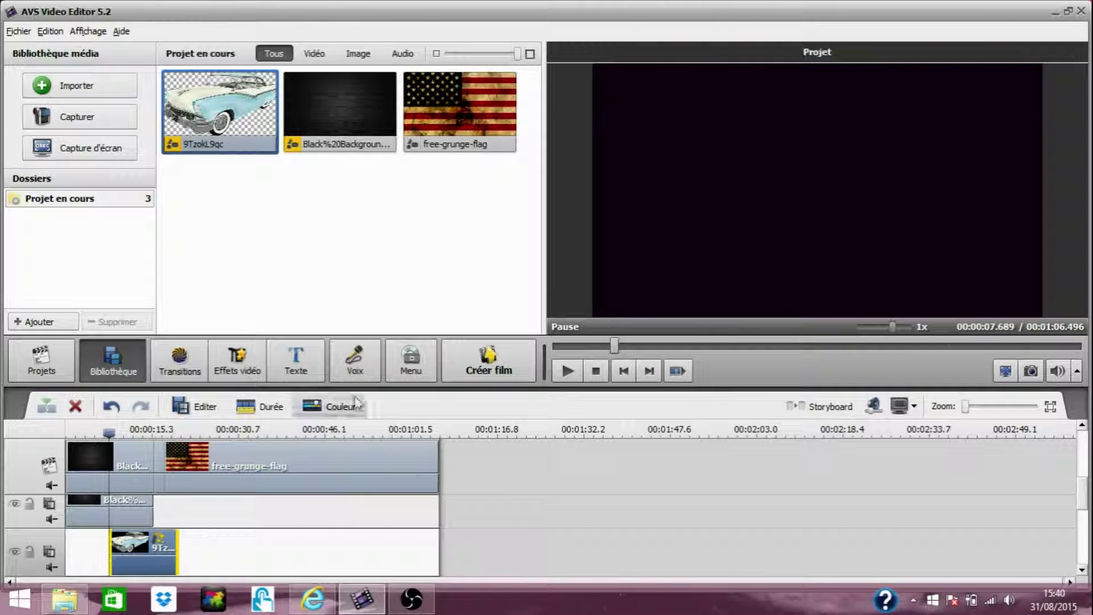
click(568, 371)
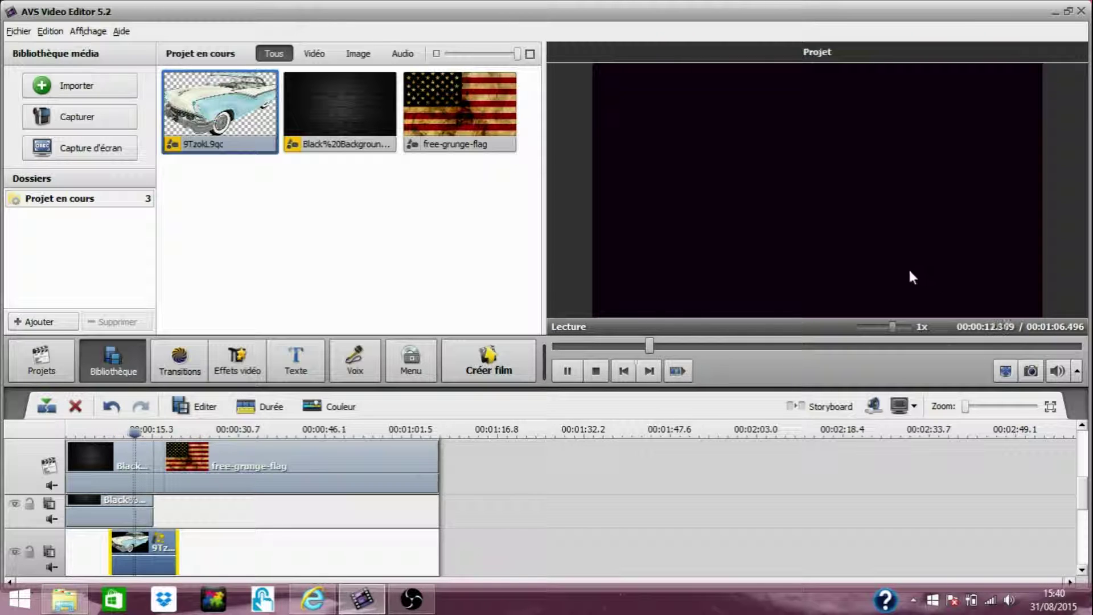
click(574, 374)
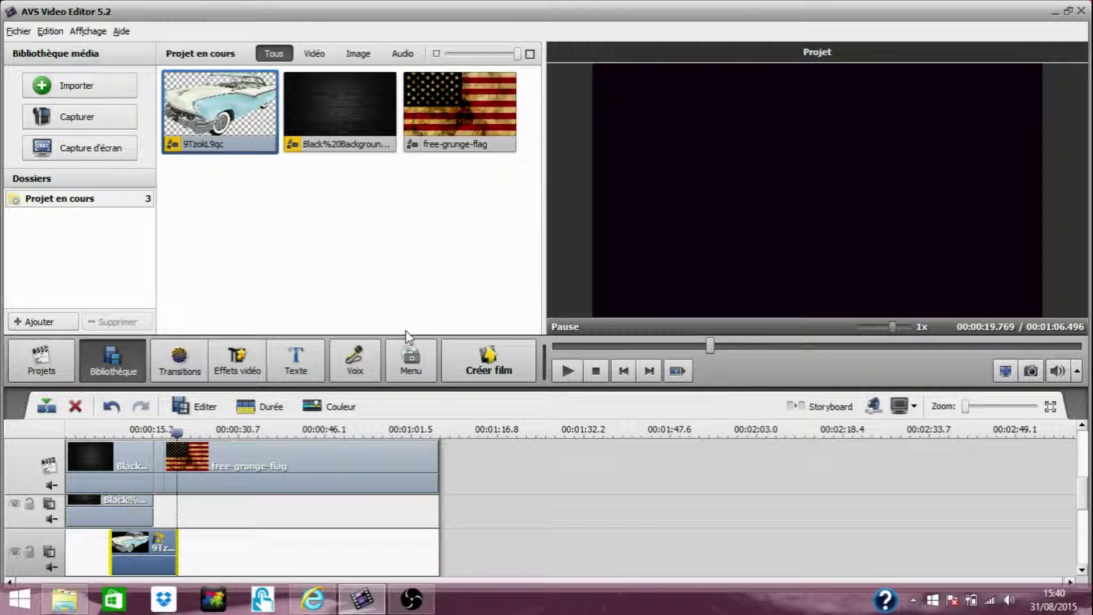
- Open the text effects, dismiss the tip, and look through the Titres, Animation and Simple categories
click(290, 365)
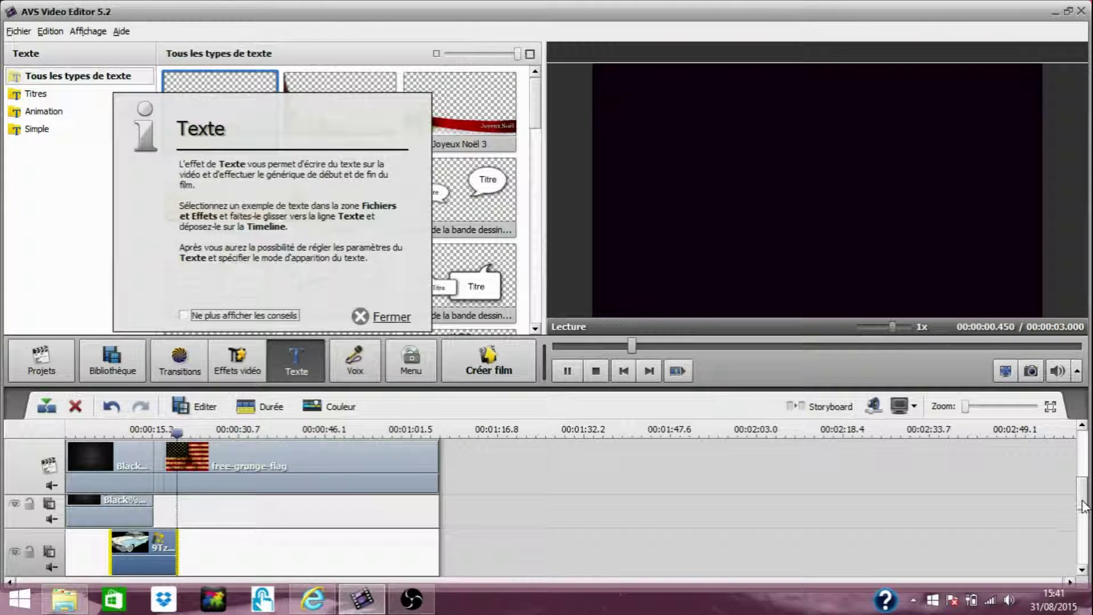
scroll(1084, 506, down, 1)
click(392, 317)
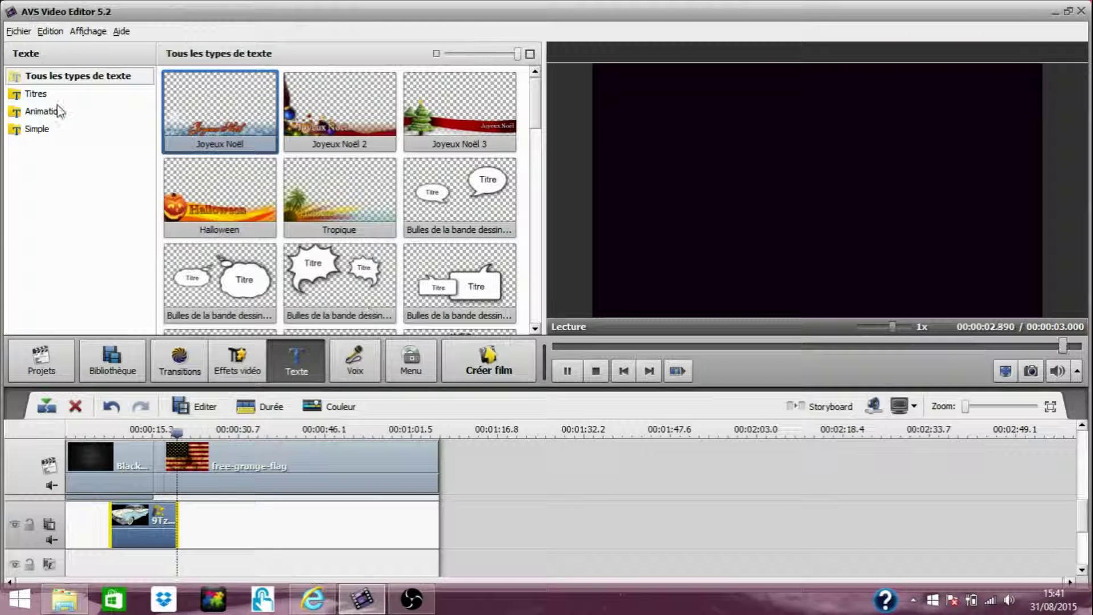
click(50, 98)
click(63, 117)
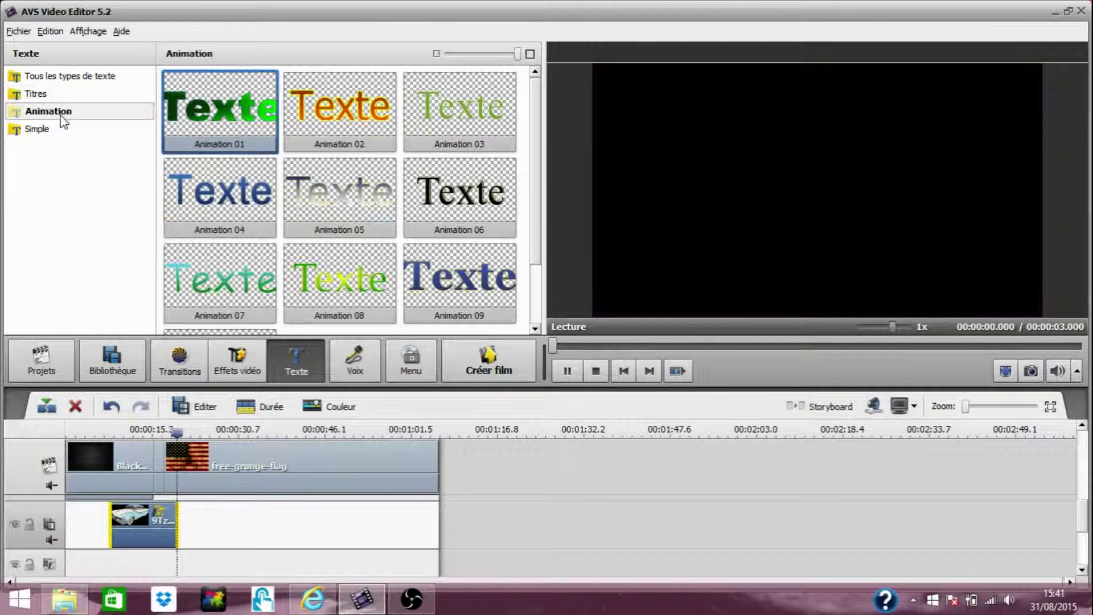
click(57, 132)
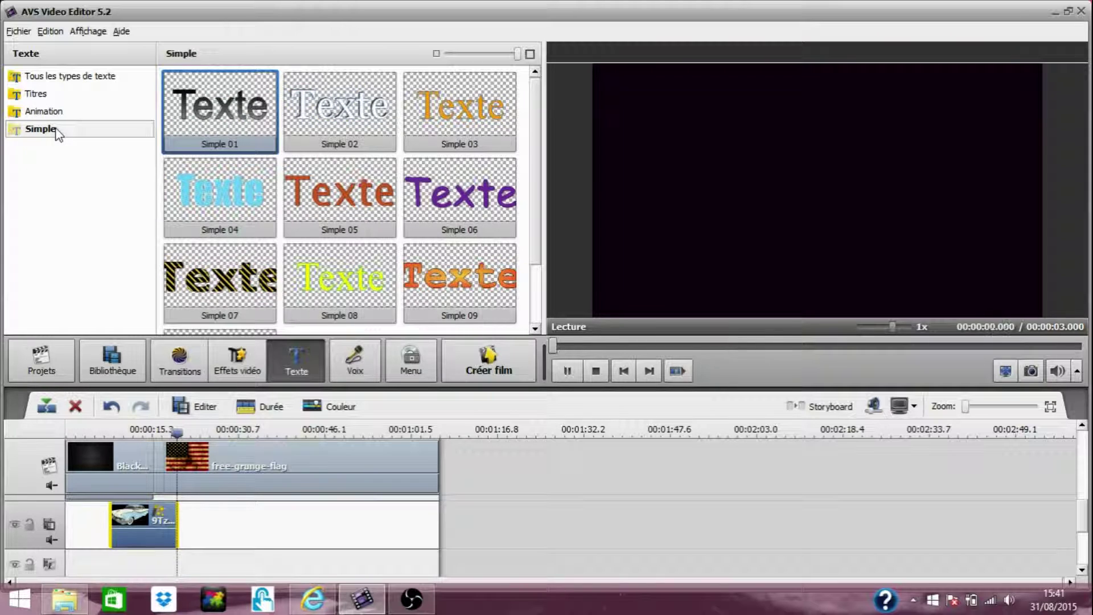
click(50, 98)
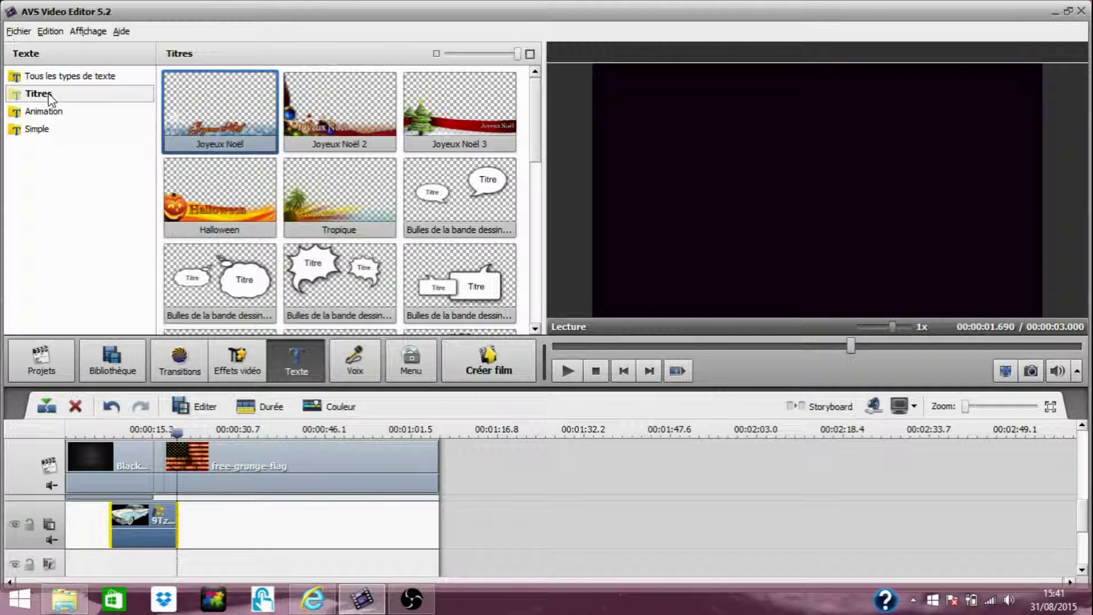
click(50, 112)
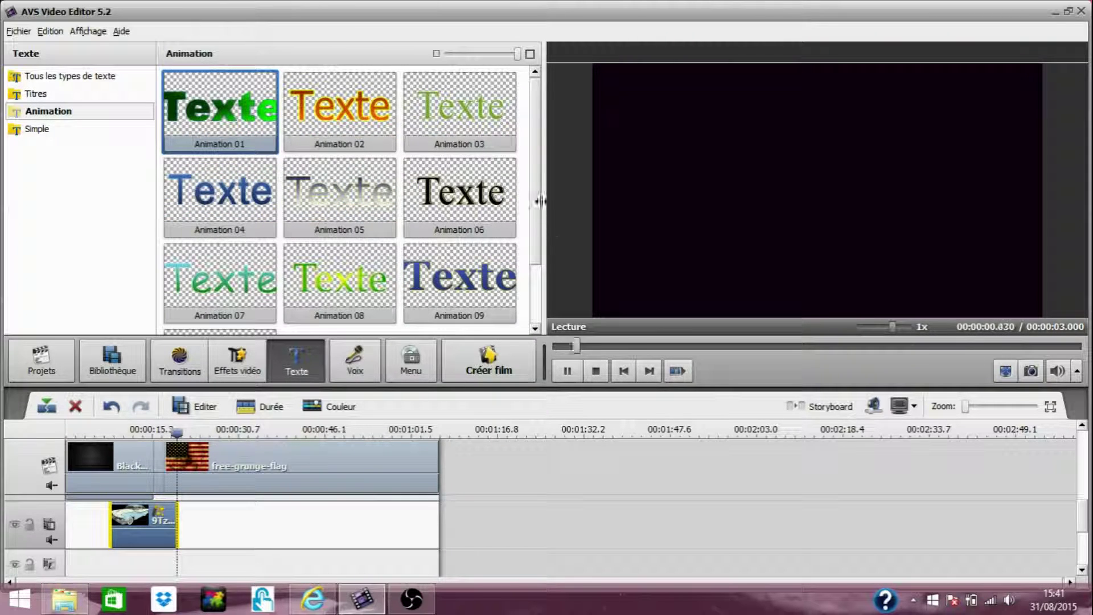
- Add the Animation 09 text at the start of the text track, extend it to about 0:59, and return to the media library
drag(538, 199, 535, 231)
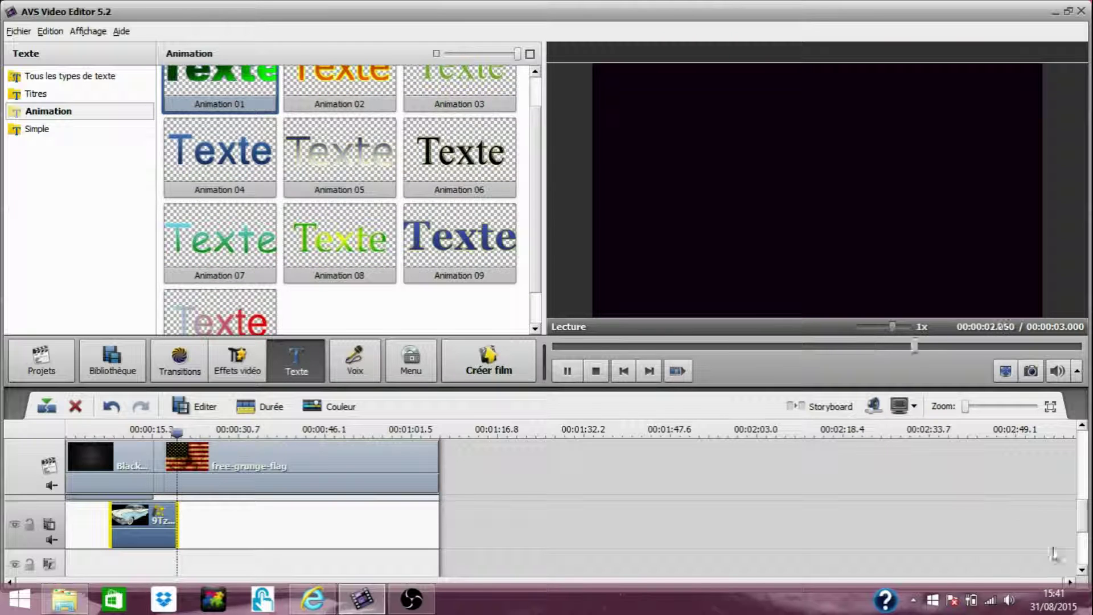
drag(1081, 529, 1078, 481)
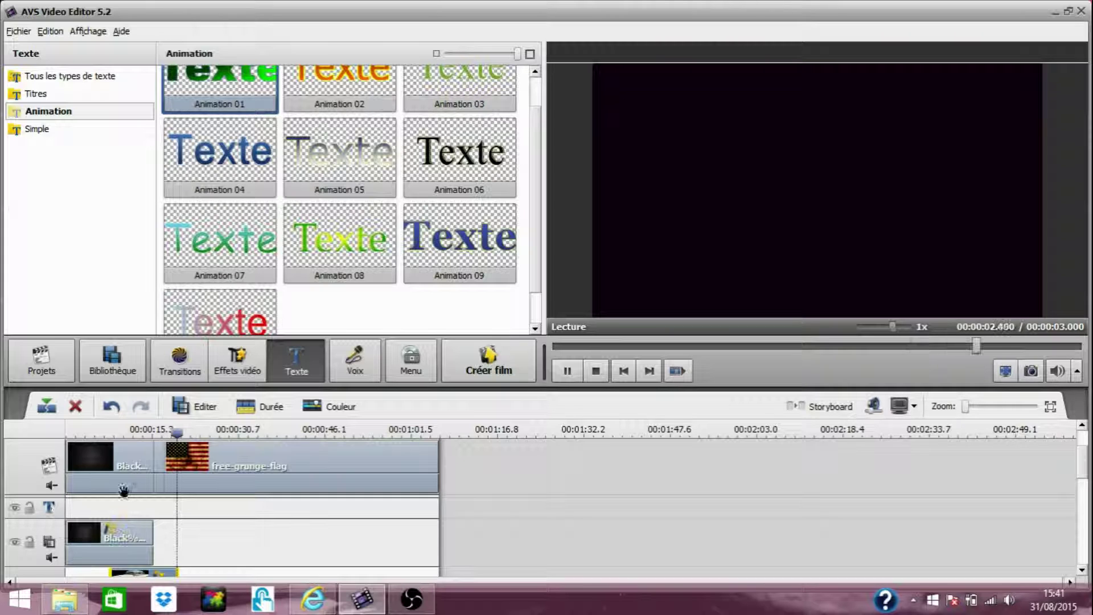
drag(438, 264, 74, 513)
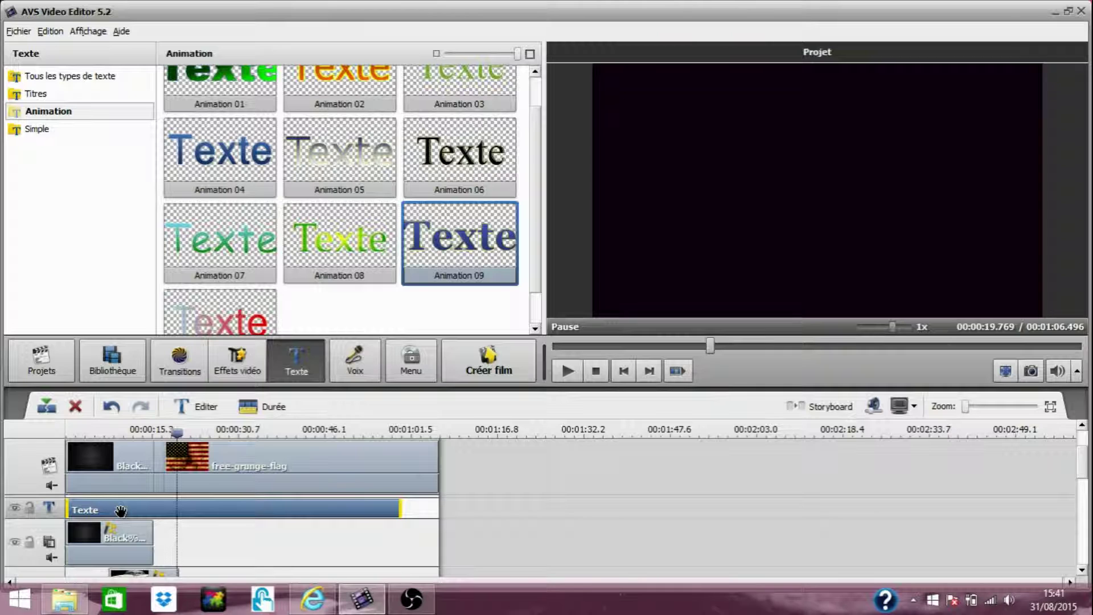
click(104, 365)
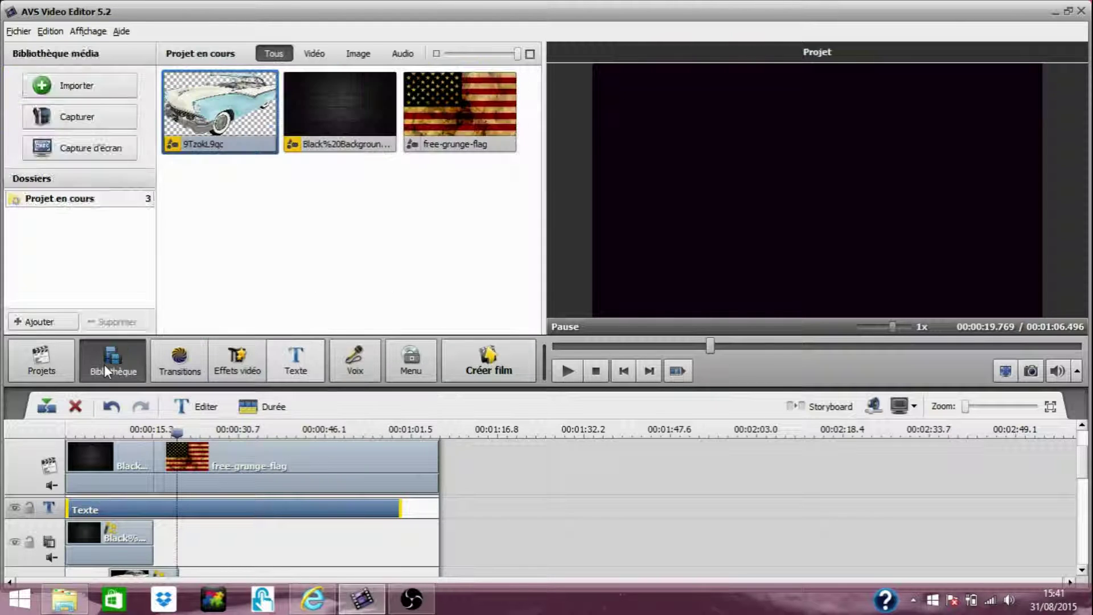
- Set up the film export as an AVI file with a 1920 x 1080 image size and 29,97 fps
click(454, 359)
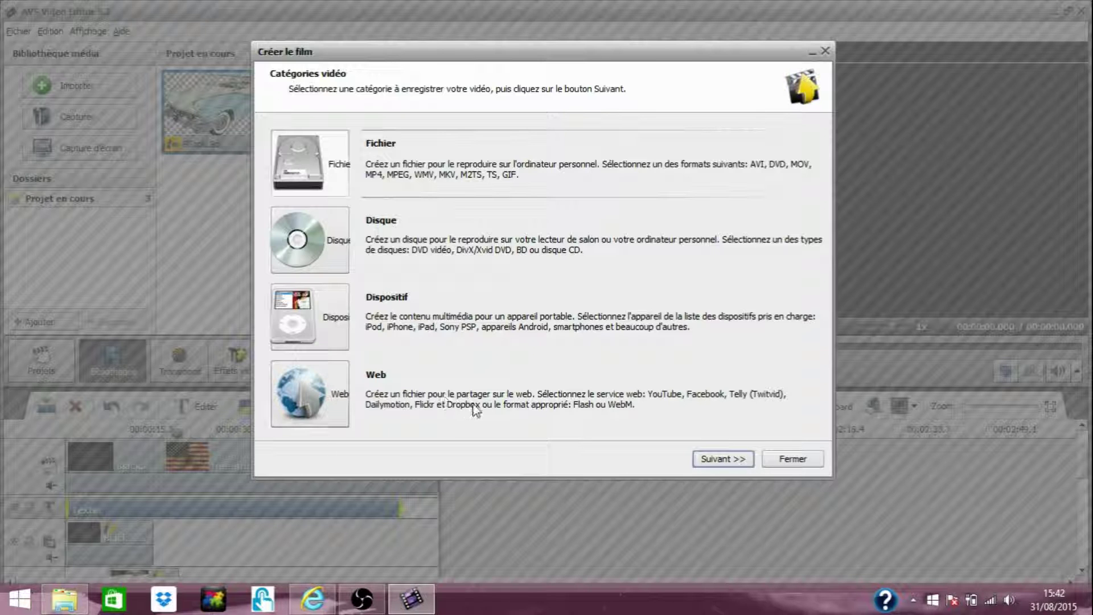
click(705, 462)
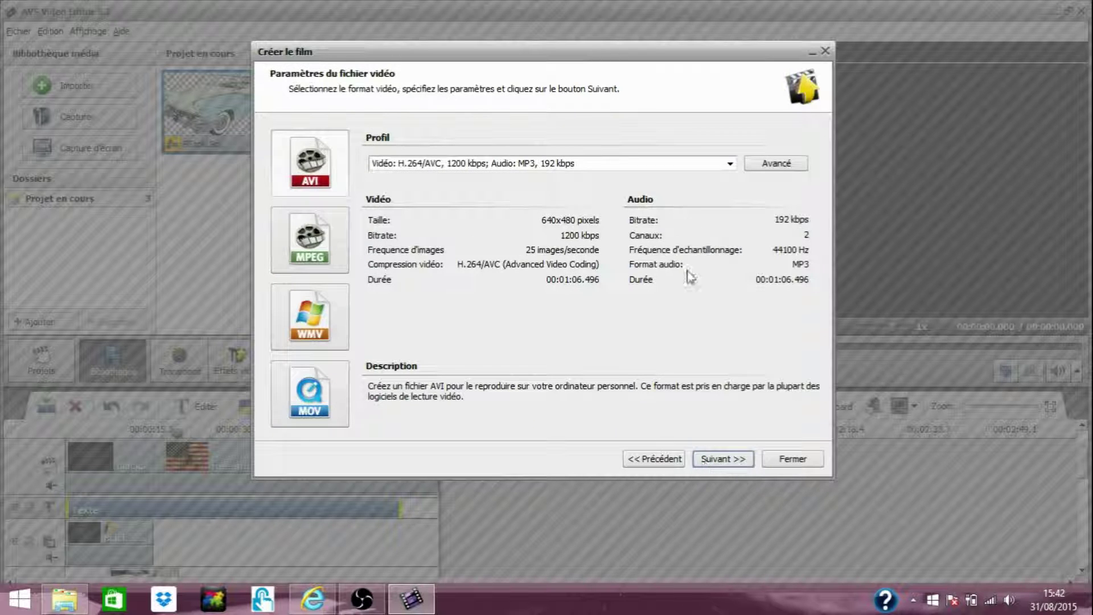
click(764, 167)
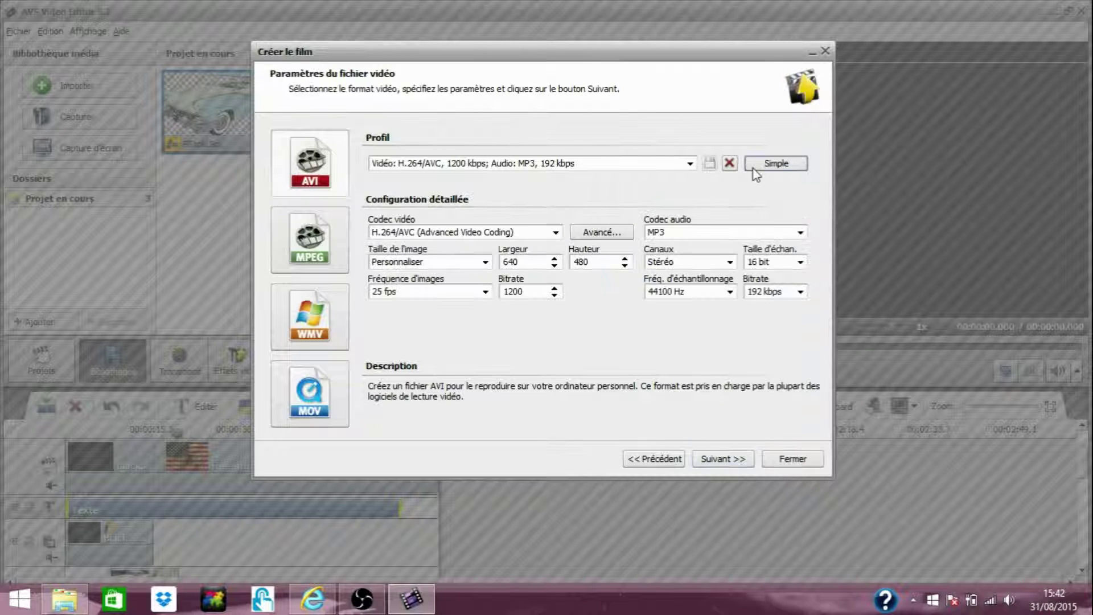
click(485, 262)
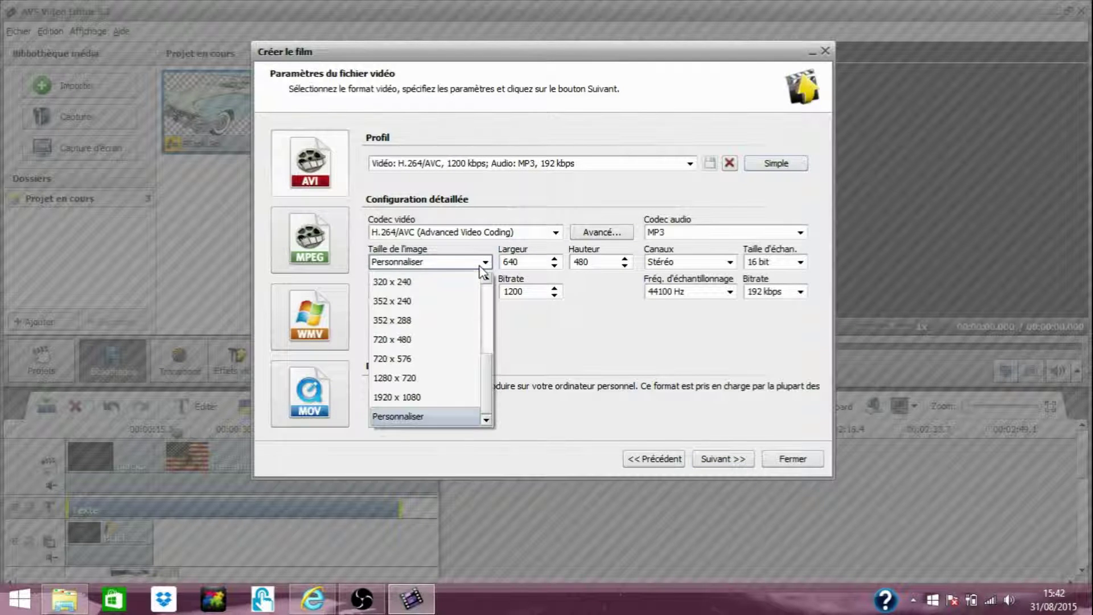
click(455, 400)
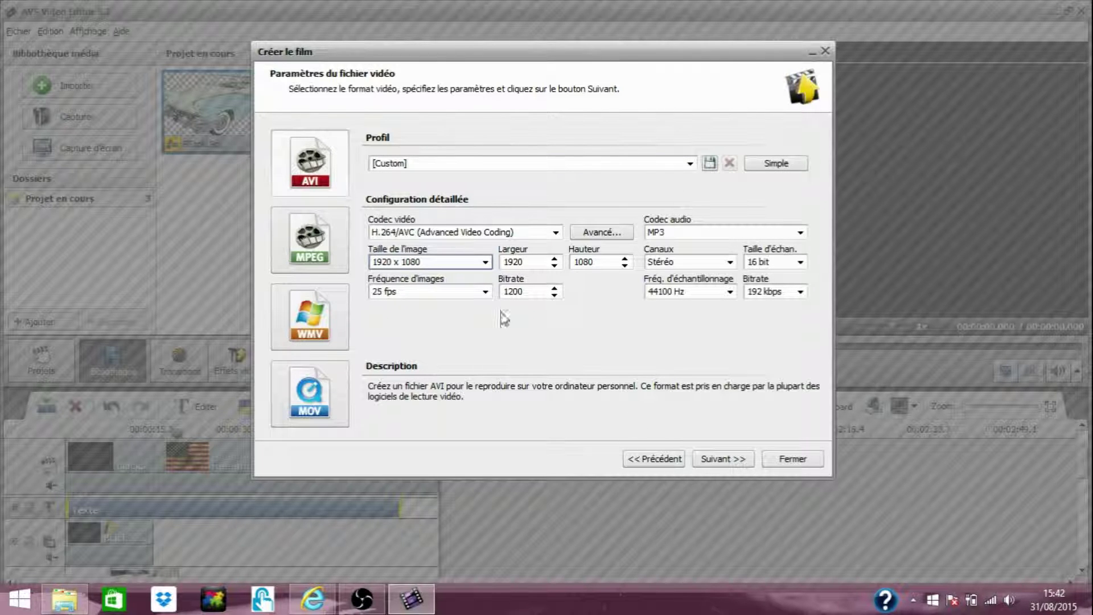
click(485, 292)
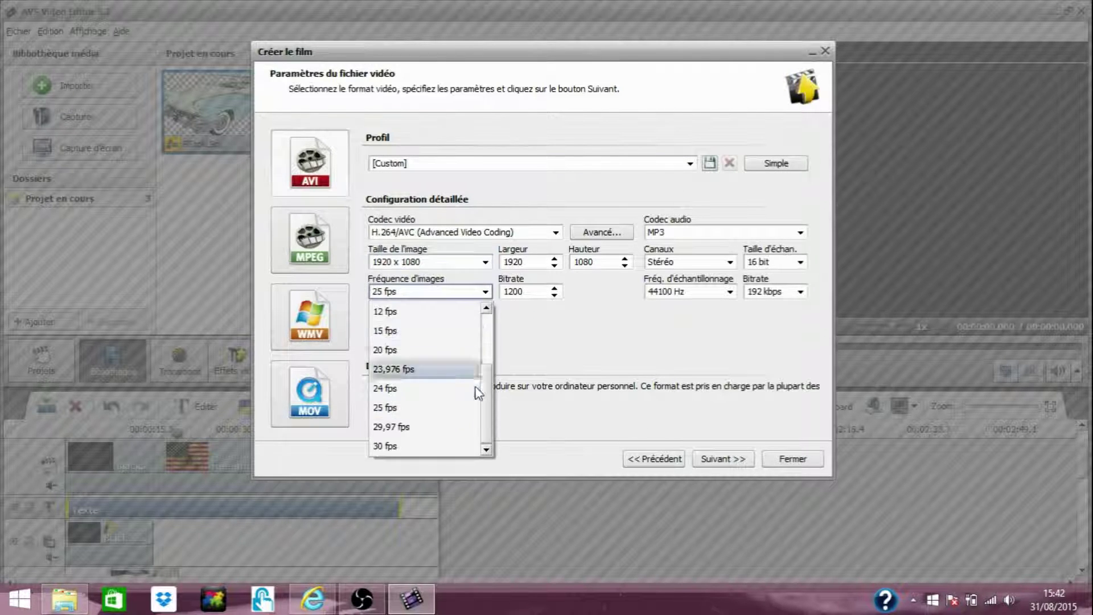
click(471, 431)
click(709, 459)
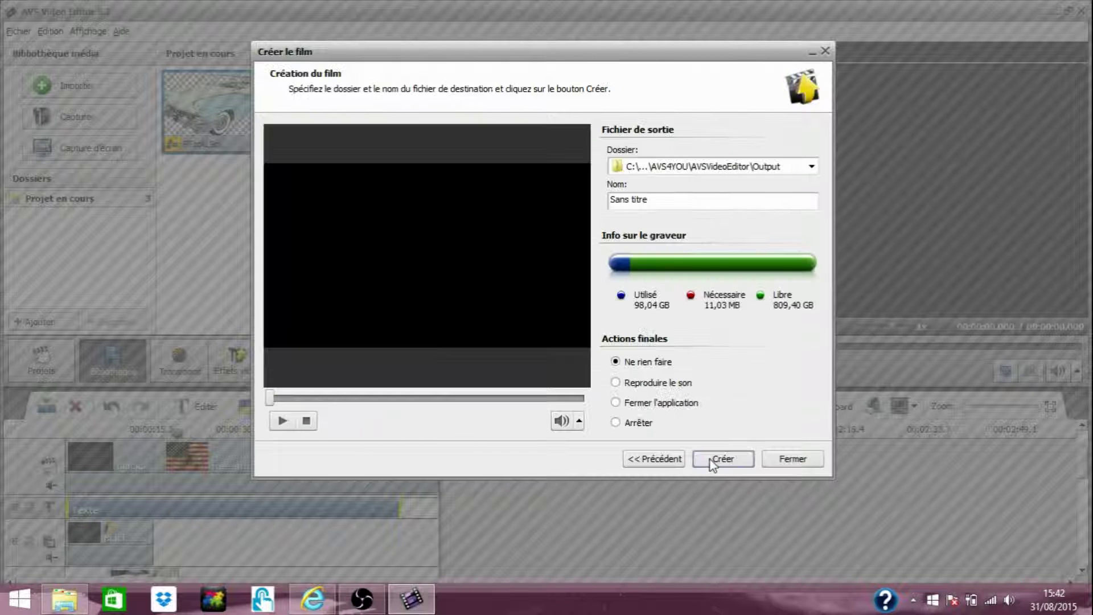
- Name the output file TUTO and close the film creation dialog without starting the export
click(669, 201)
drag(652, 200, 608, 204)
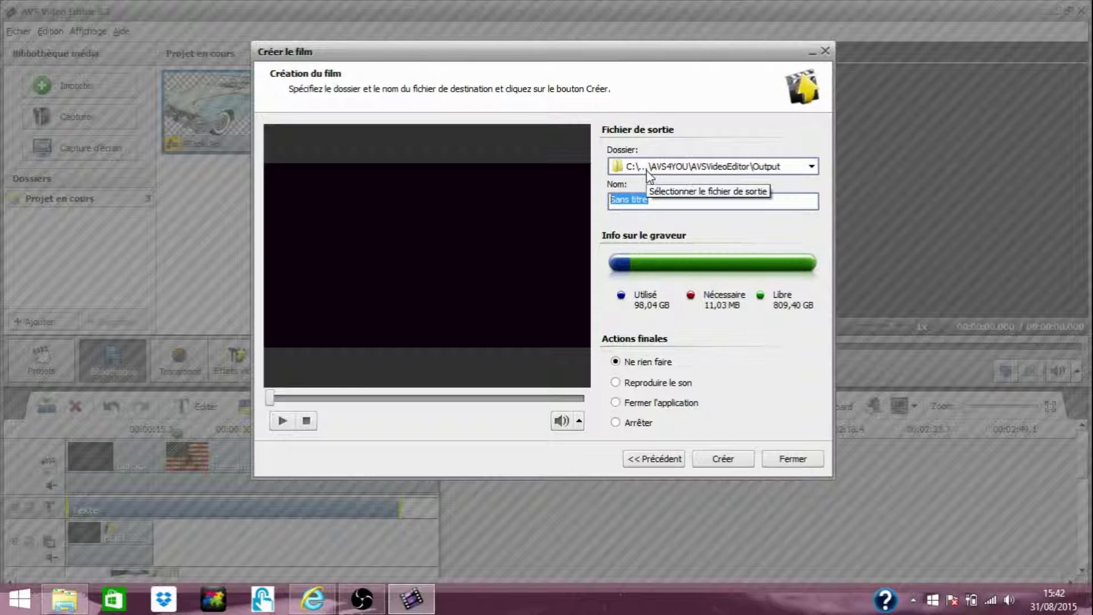
text(TUTO)
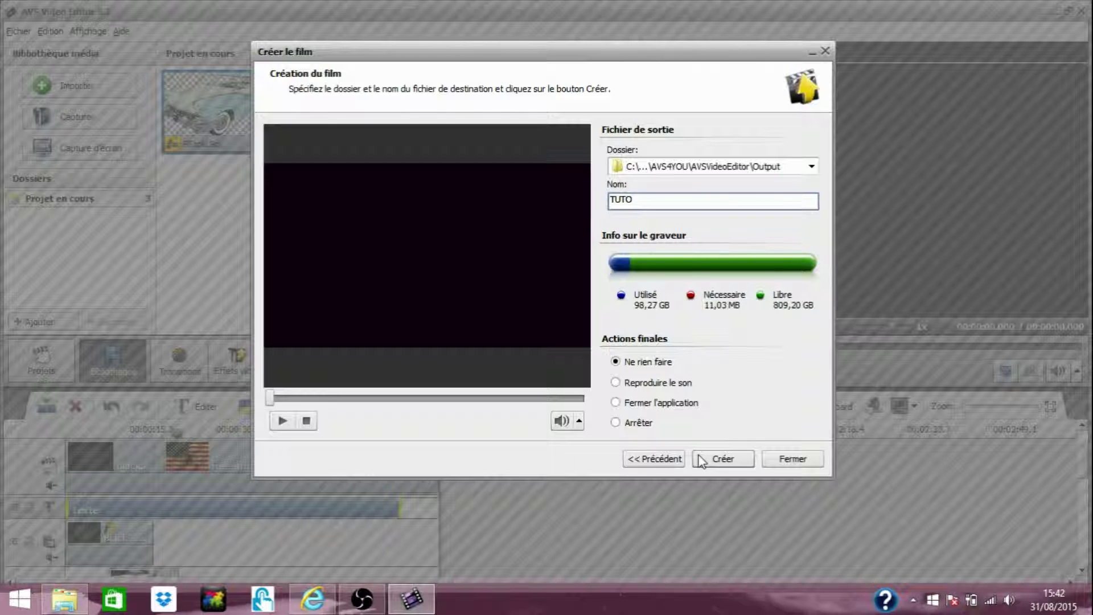
click(825, 51)
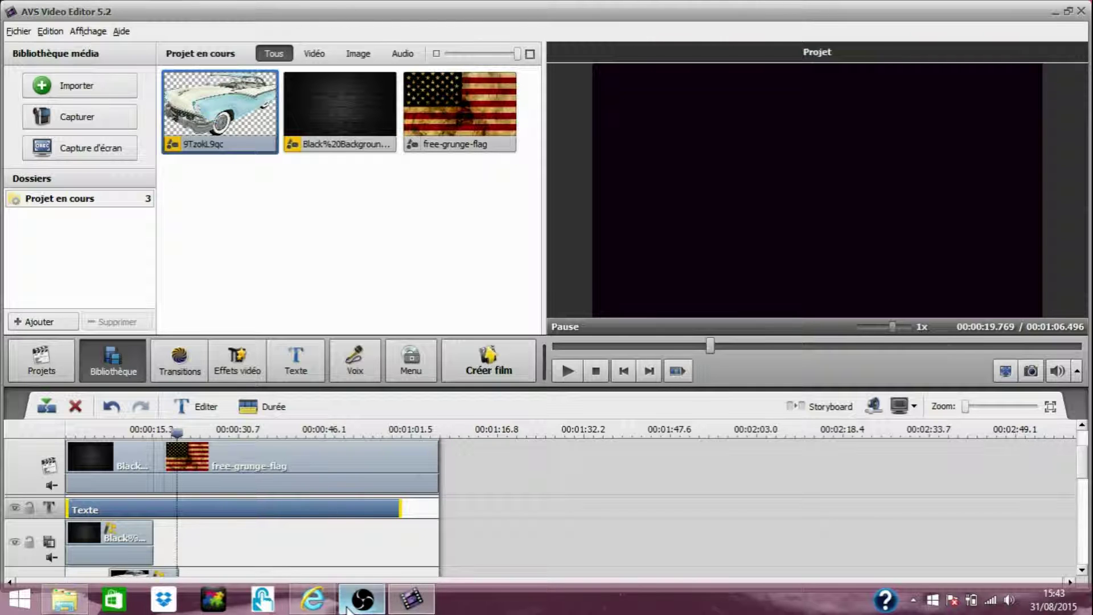
click(362, 598)
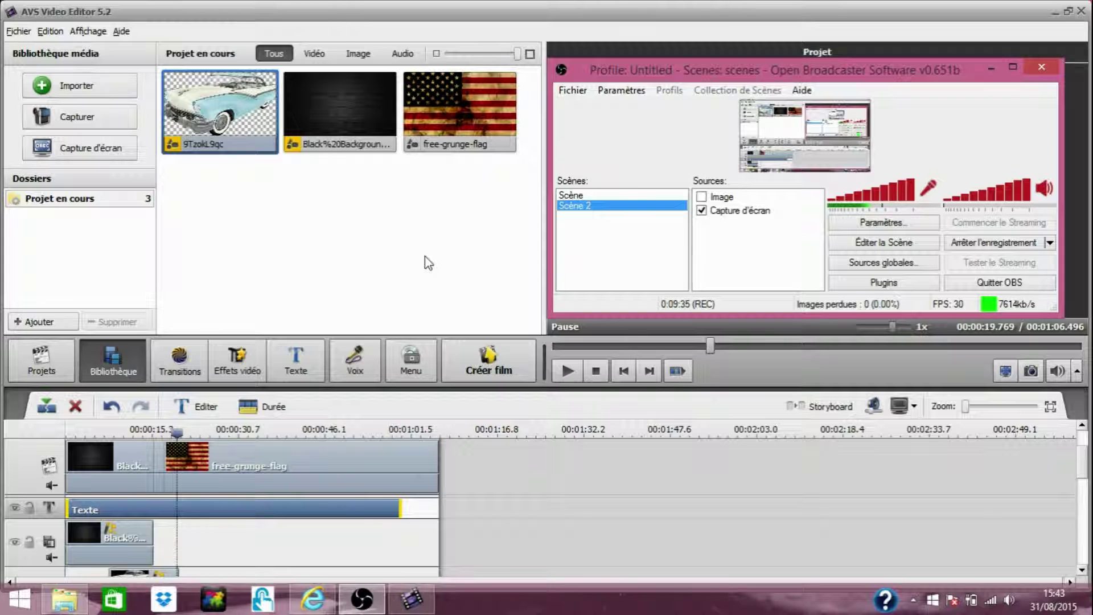